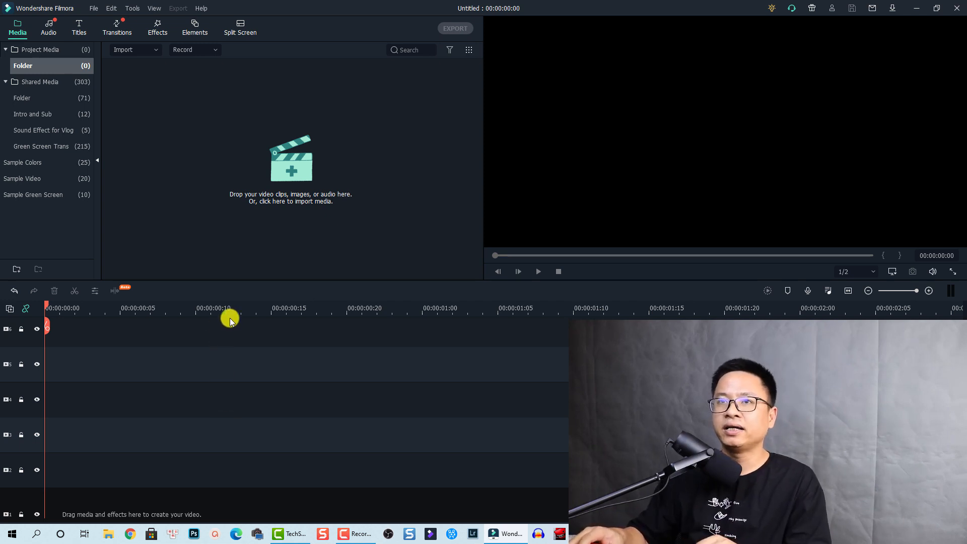
# Step: Add the Default Title from the included title presets to the first video track
pyautogui.click(74, 31)
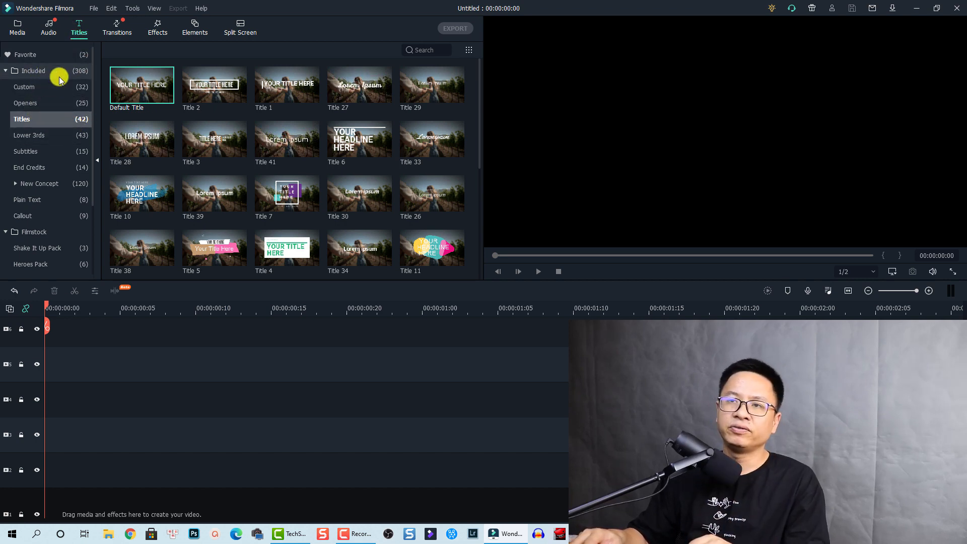
pyautogui.click(140, 98)
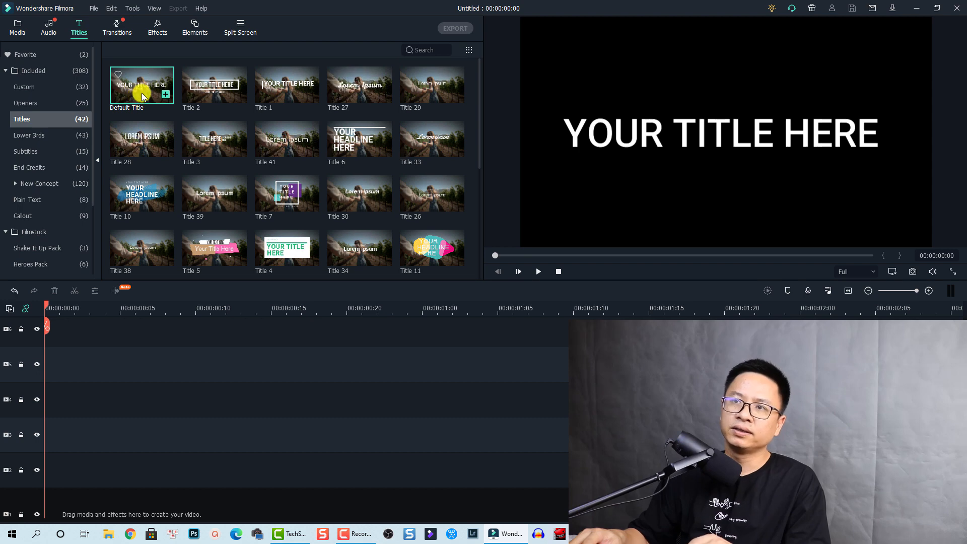
pyautogui.click(165, 94)
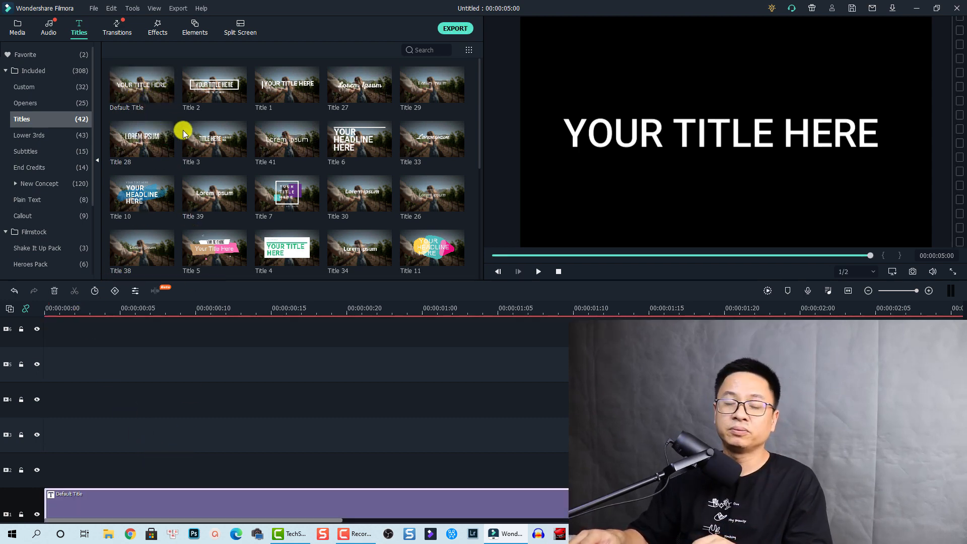
pyautogui.click(848, 290)
pyautogui.scroll(-1, 546, 473)
pyautogui.scroll(-1, 481, 476)
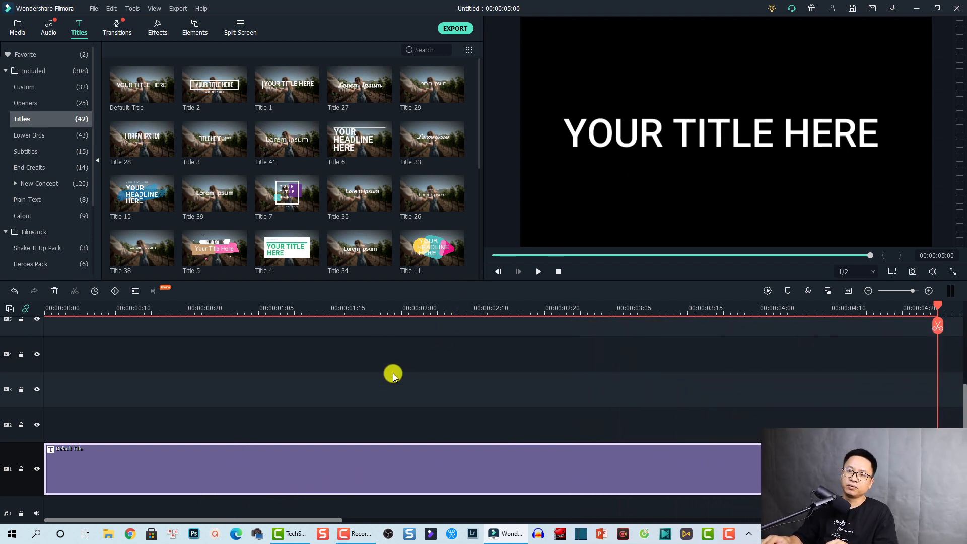
# Step: Open the title clip on the timeline in the advanced text editor
pyautogui.doubleClick(127, 477)
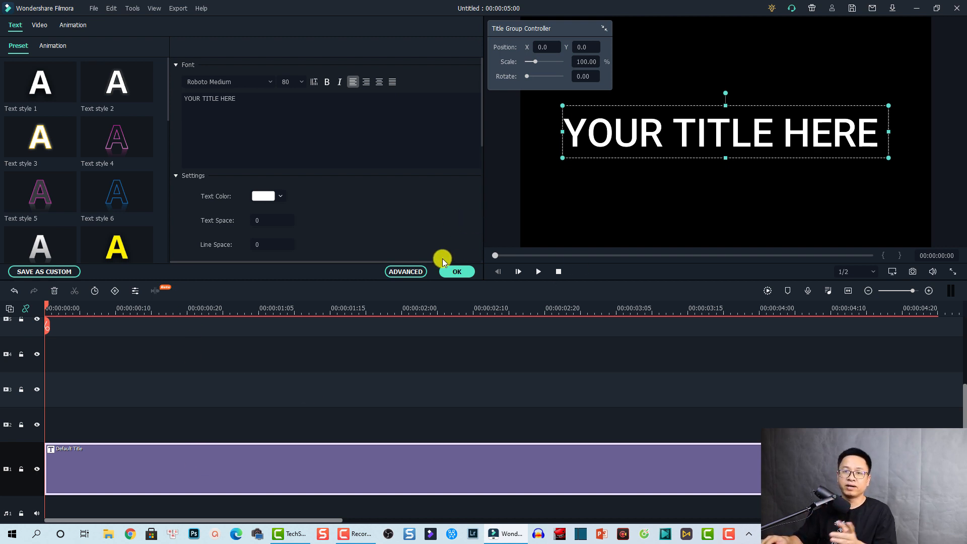
pyautogui.rightClick(147, 458)
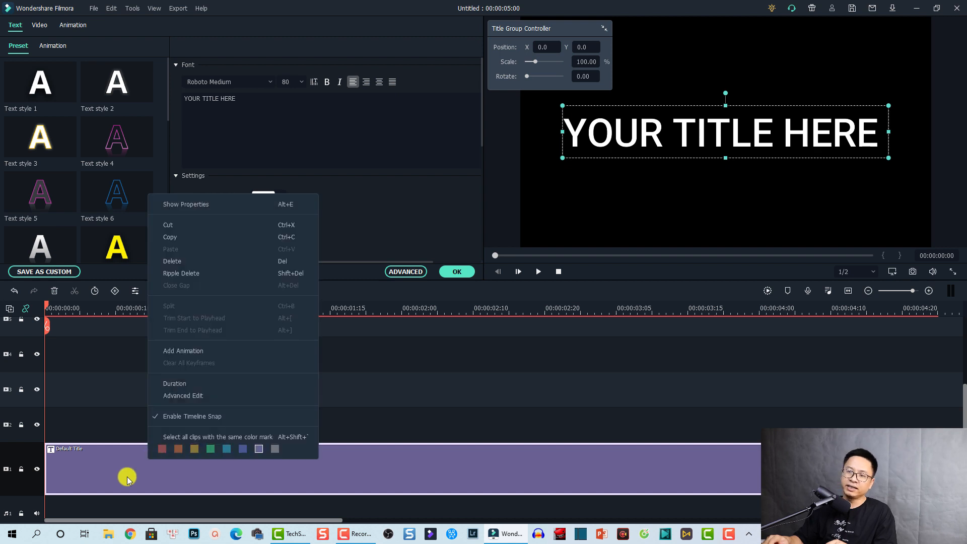
pyautogui.click(183, 396)
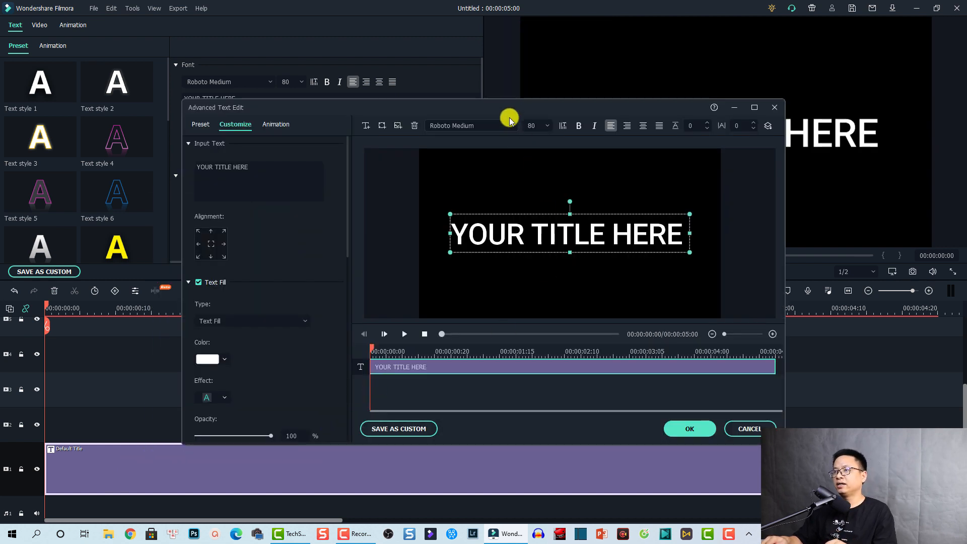
pyautogui.moveTo(504, 107); pyautogui.dragTo(511, 83)
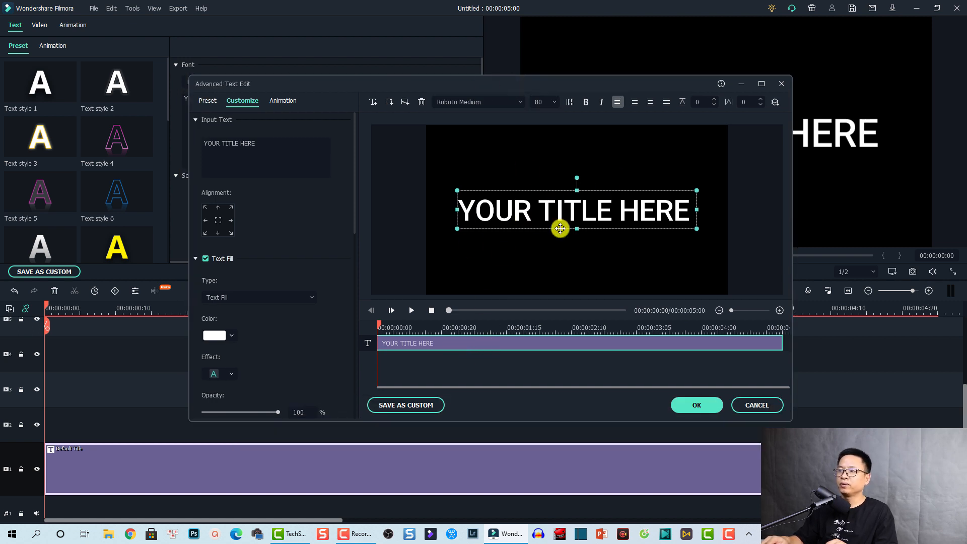
# Step: Replace the placeholder title text with "Jurassic Park"
pyautogui.click(283, 164)
pyautogui.hotkey('ctrl', 'a')
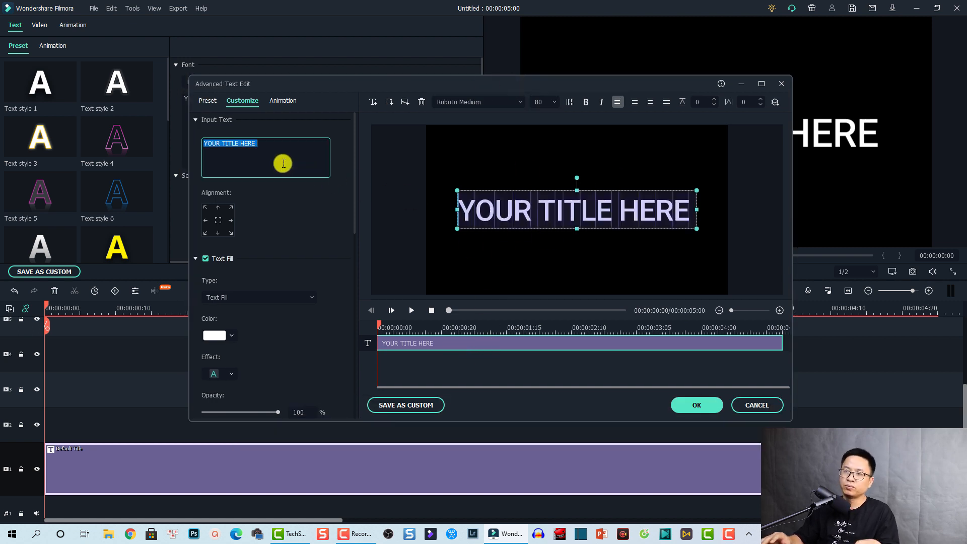
pyautogui.write('Jur')
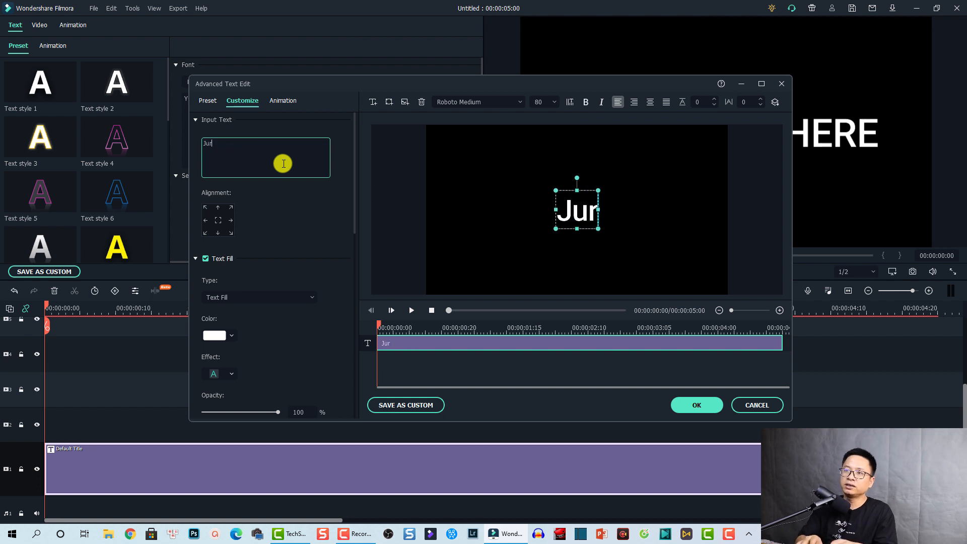
pyautogui.write('assic')
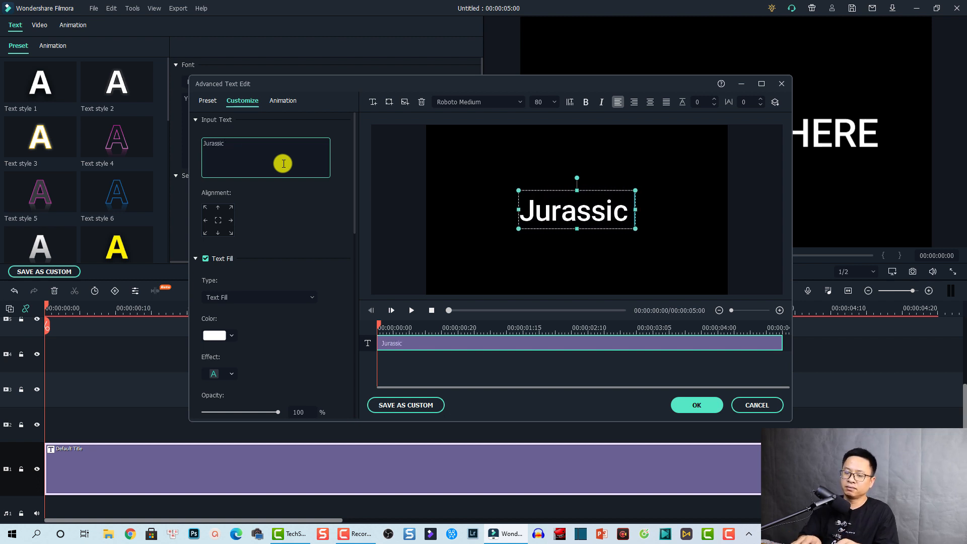
pyautogui.write(' Pảkrk')
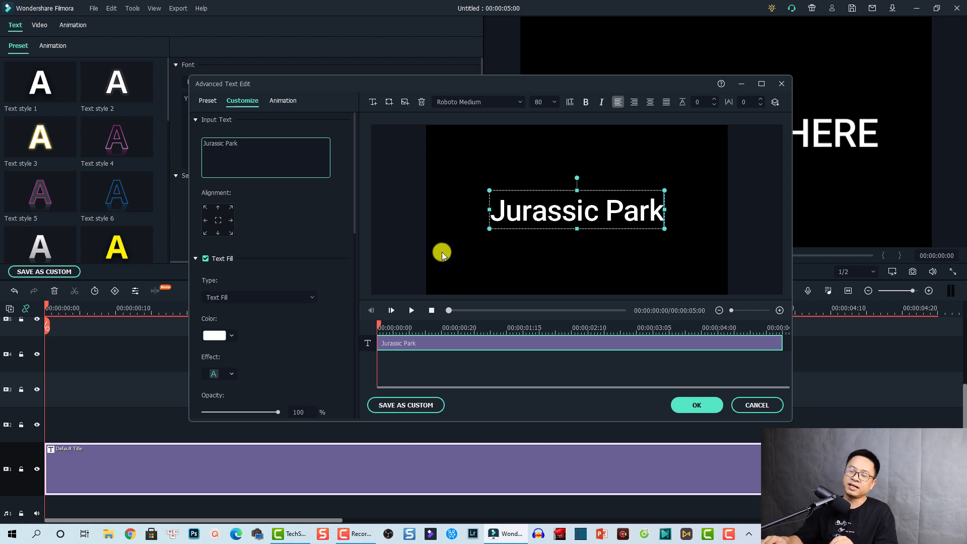
# Step: Set the font of the whole title text to Juice ITC and its size to 150
pyautogui.click(519, 222)
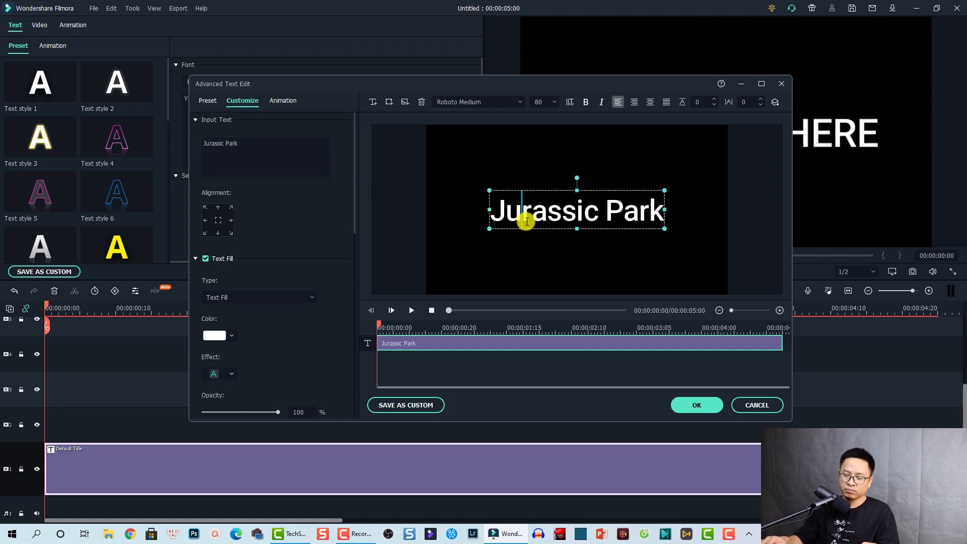
pyautogui.hotkey('ctrl', 'a')
pyautogui.click(483, 103)
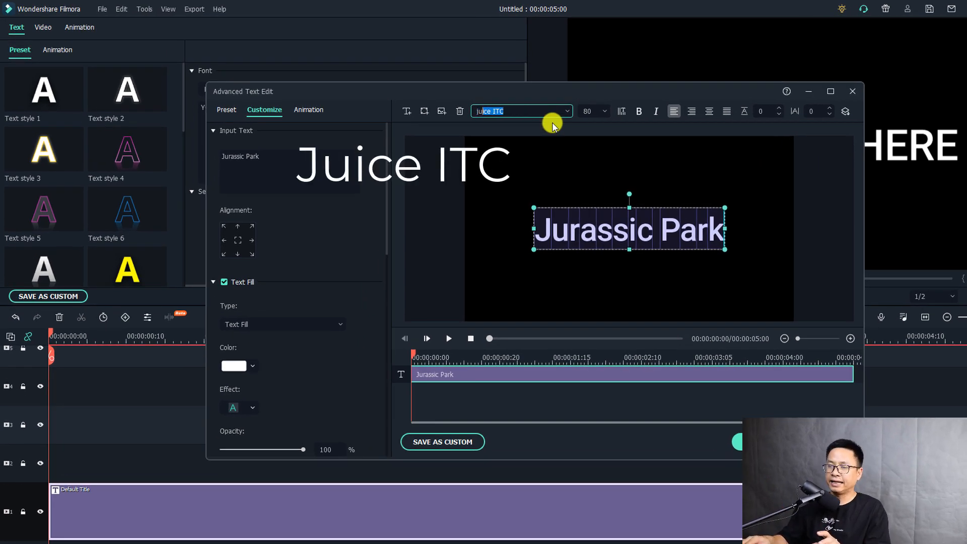
pyautogui.write('ju')
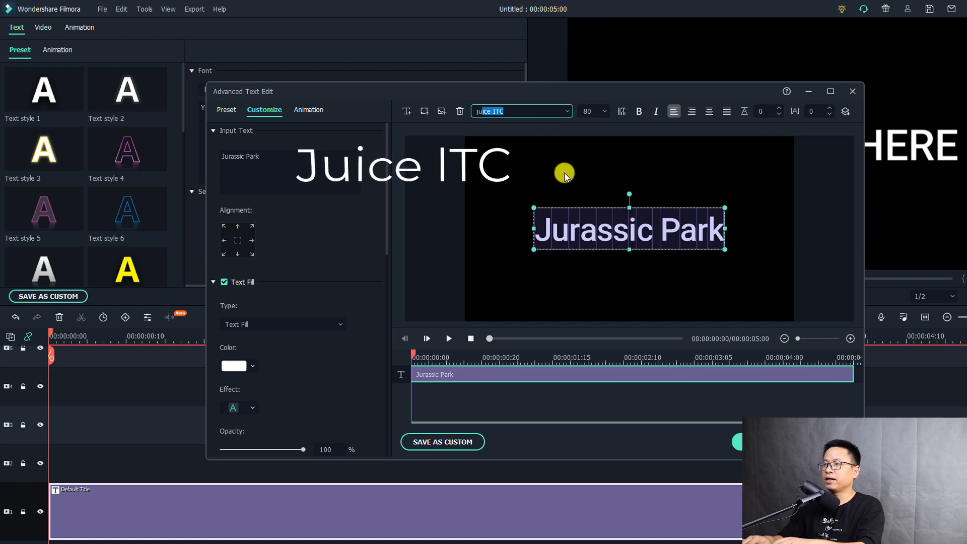
pyautogui.press('Return')
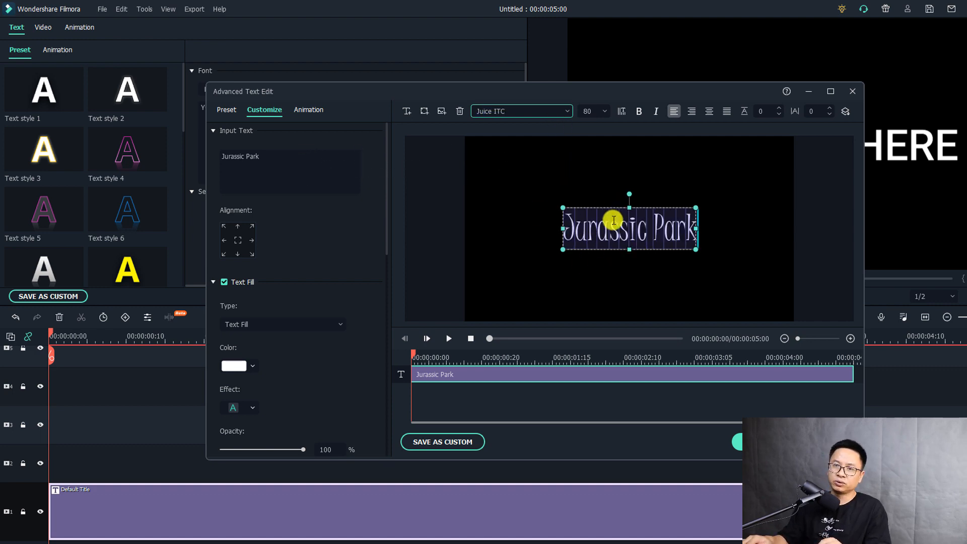
pyautogui.click(587, 117)
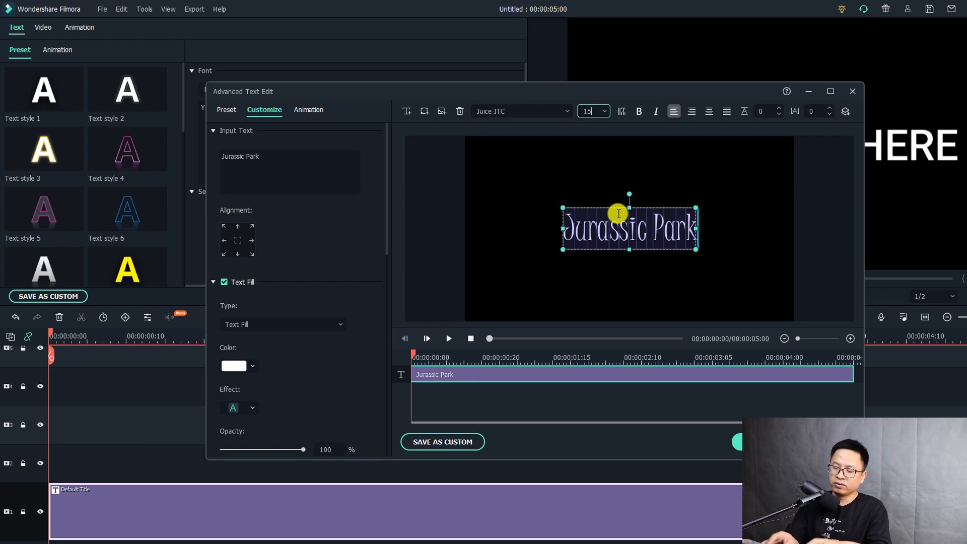
pyautogui.press('Return')
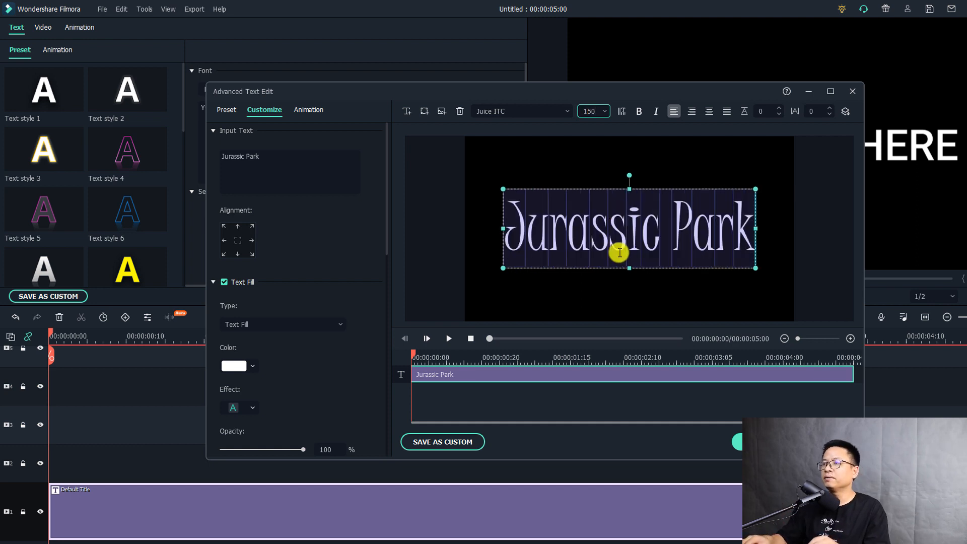
pyautogui.click(462, 248)
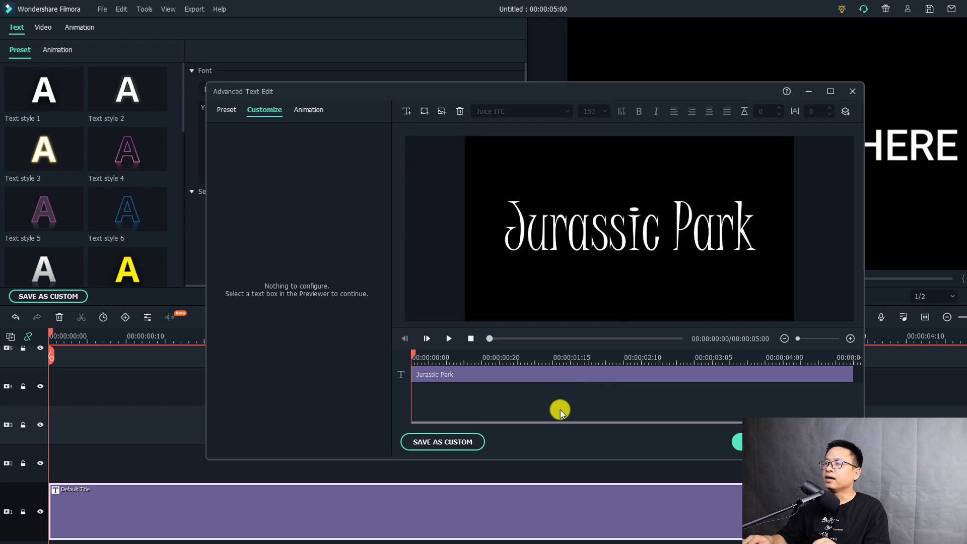
# Step: Change the title's text fill type to Gradient Fill and set its first gradient color to red (#ff0000)
pyautogui.click(500, 374)
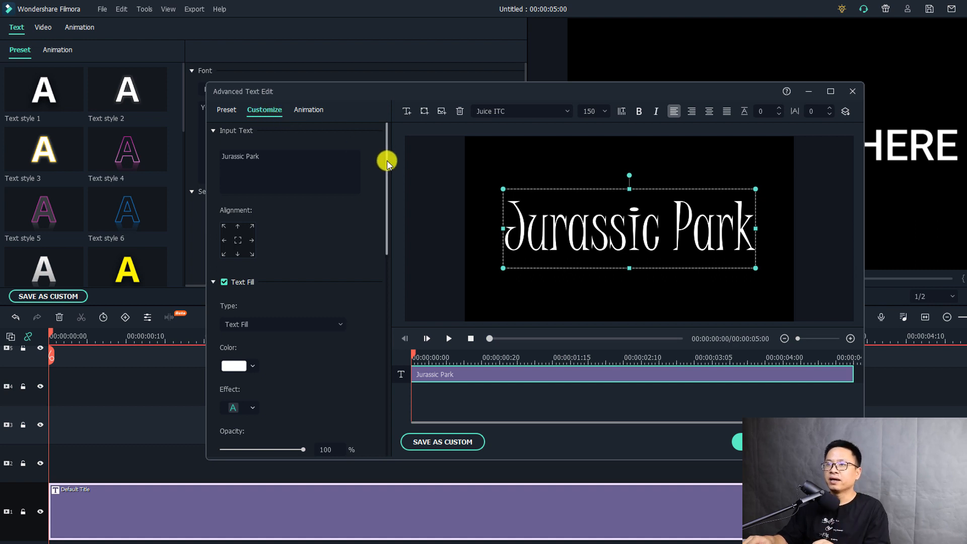
pyautogui.moveTo(387, 159); pyautogui.dragTo(387, 200)
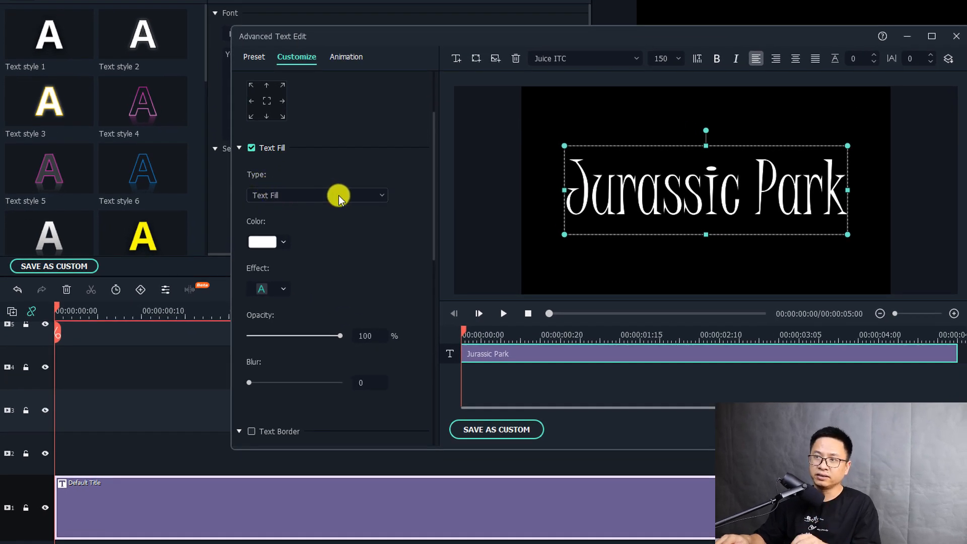
pyautogui.click(382, 199)
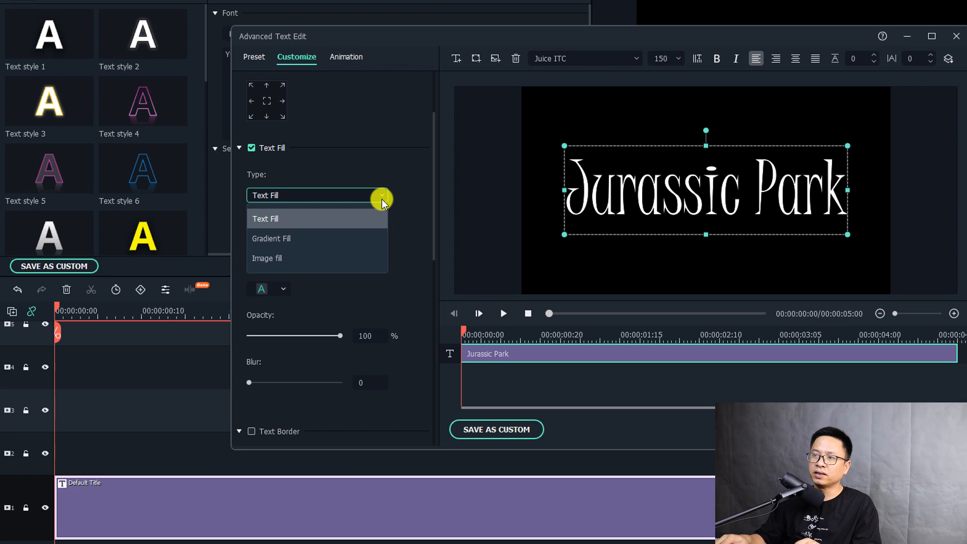
pyautogui.click(272, 239)
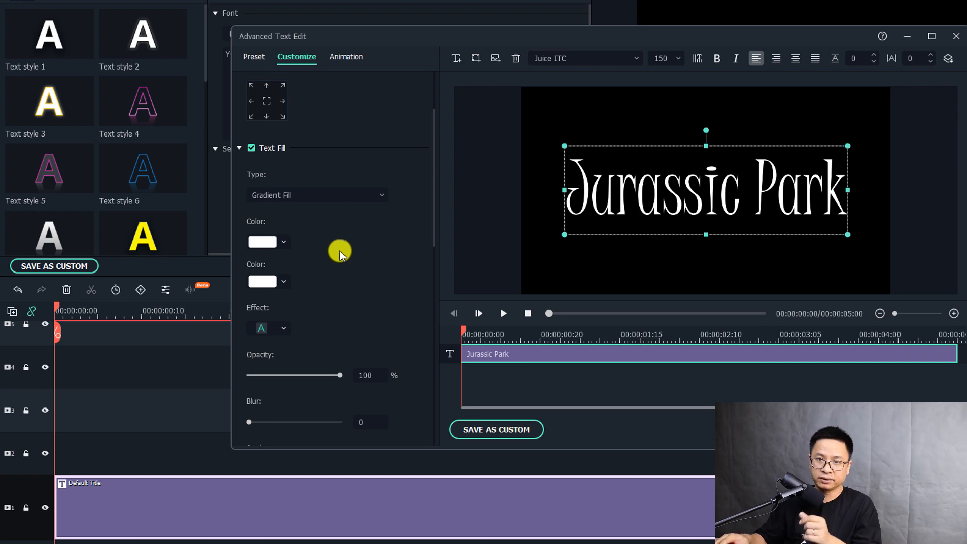
pyautogui.click(284, 243)
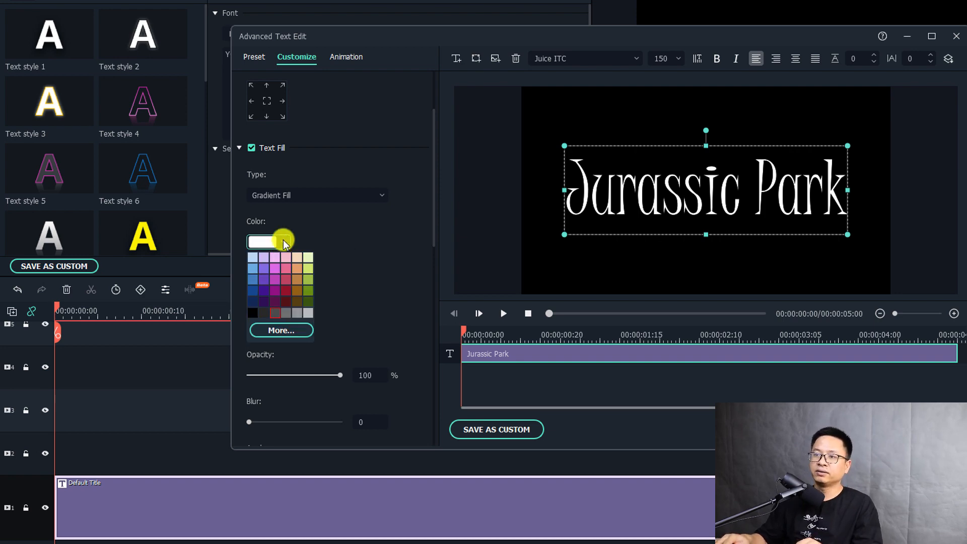
pyautogui.click(281, 330)
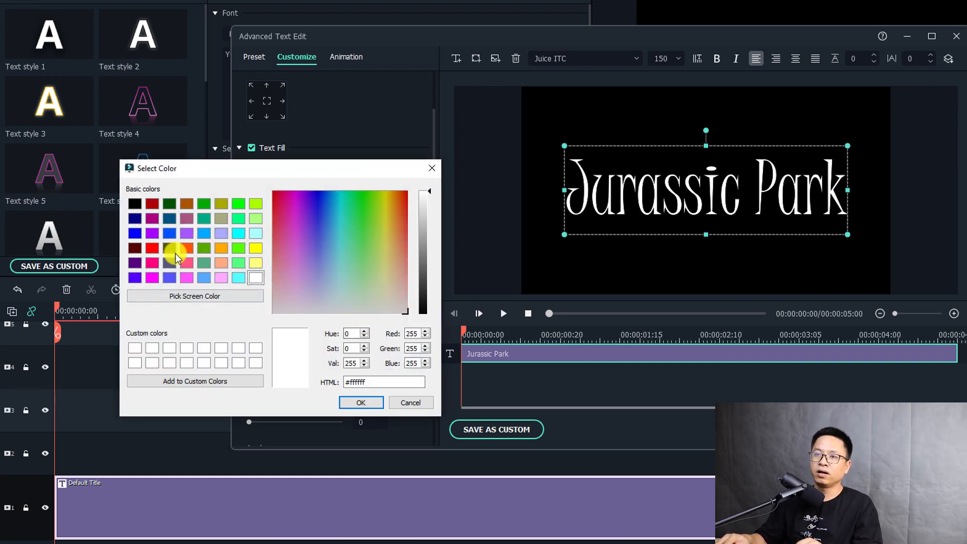
pyautogui.click(152, 248)
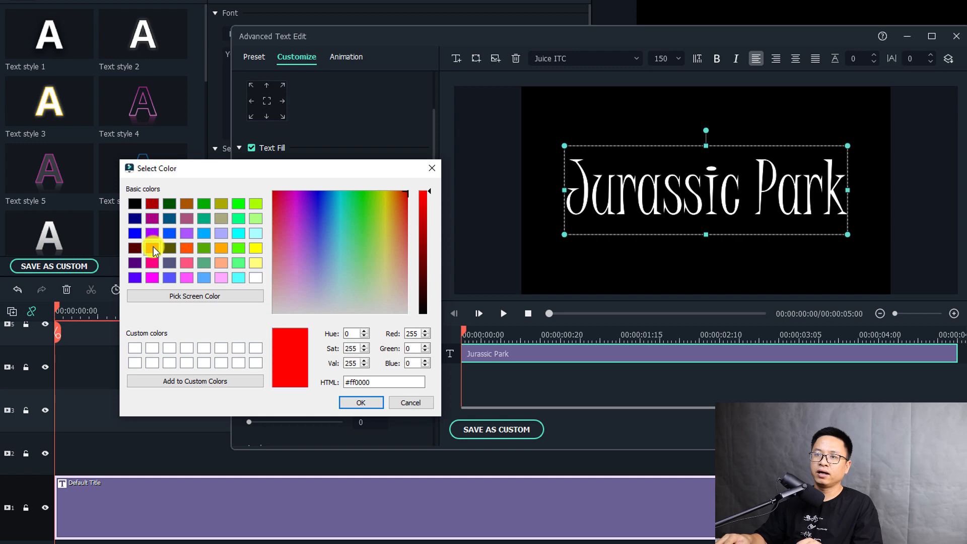
pyautogui.click(361, 402)
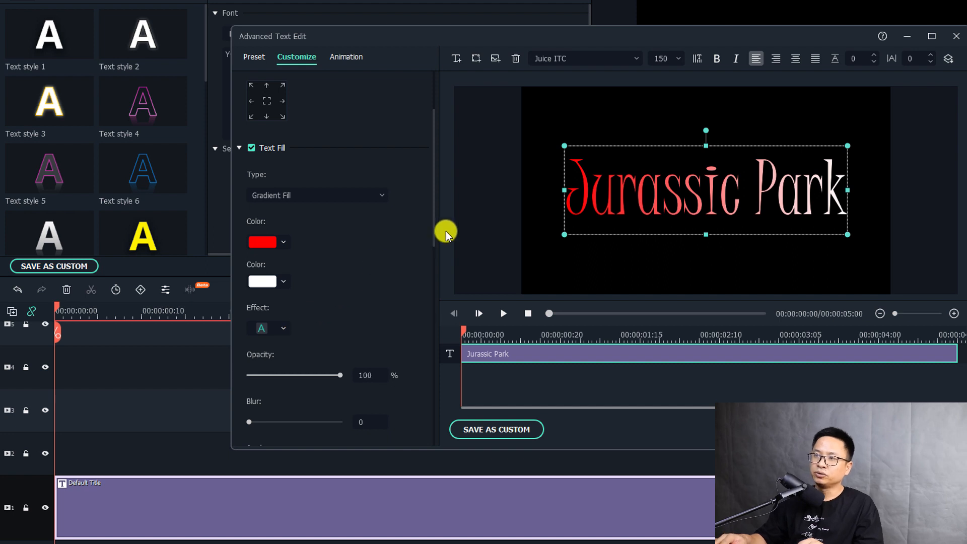
# Step: Try the first, second and fifth fill effects in the upper row of presets on the title text
pyautogui.moveTo(435, 228); pyautogui.dragTo(434, 245)
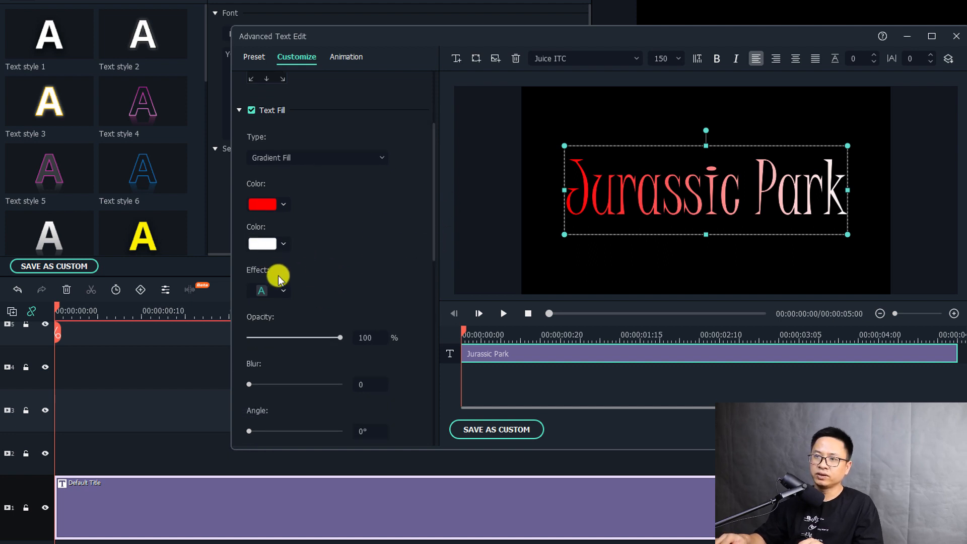
pyautogui.click(278, 295)
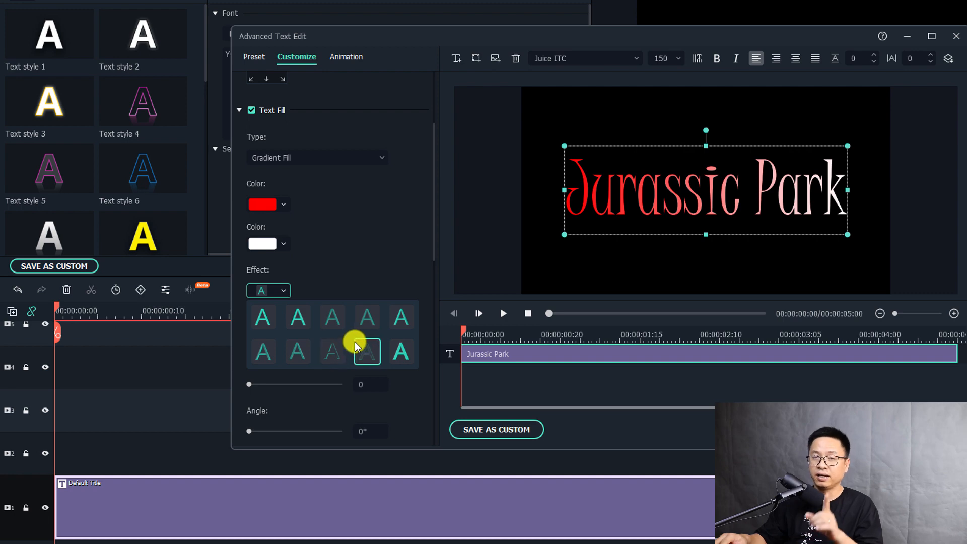
pyautogui.click(263, 318)
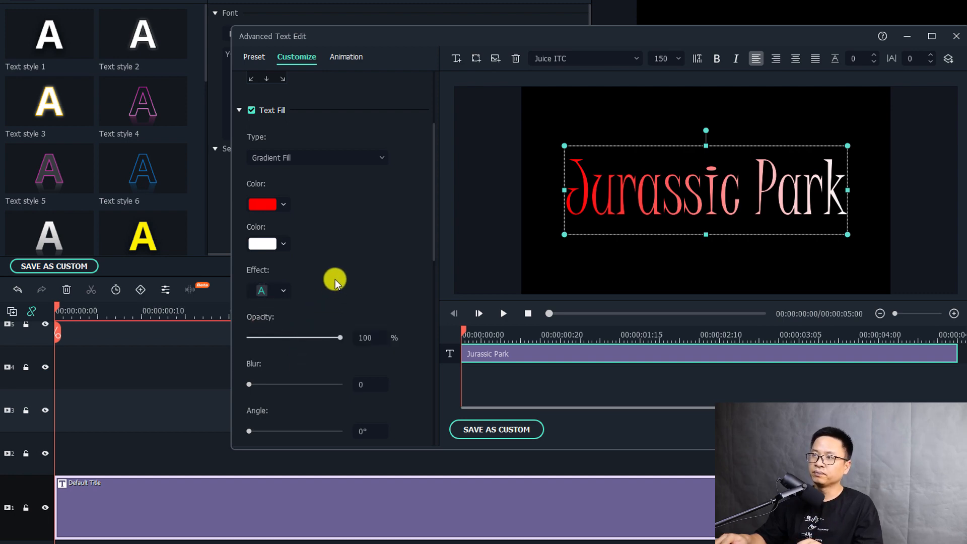
pyautogui.click(283, 291)
pyautogui.click(292, 318)
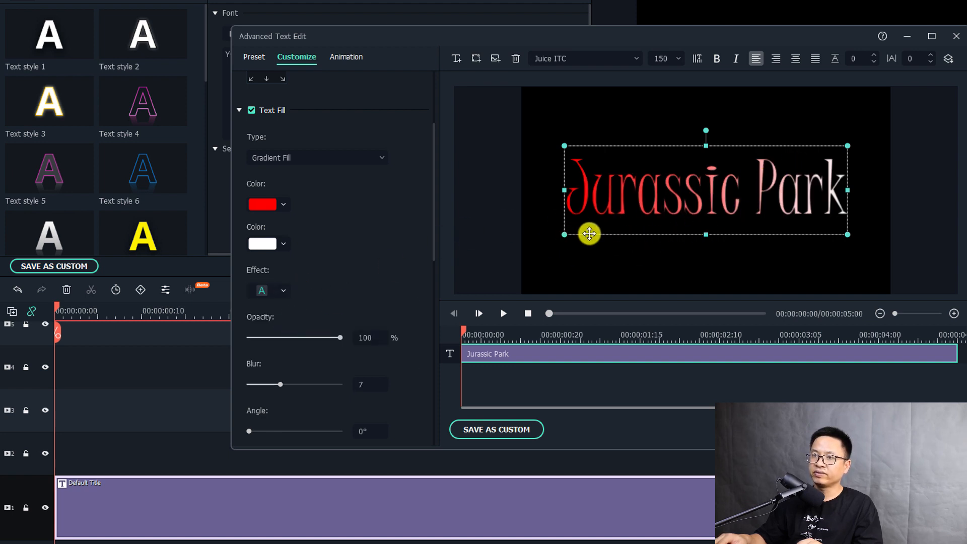
pyautogui.click(283, 291)
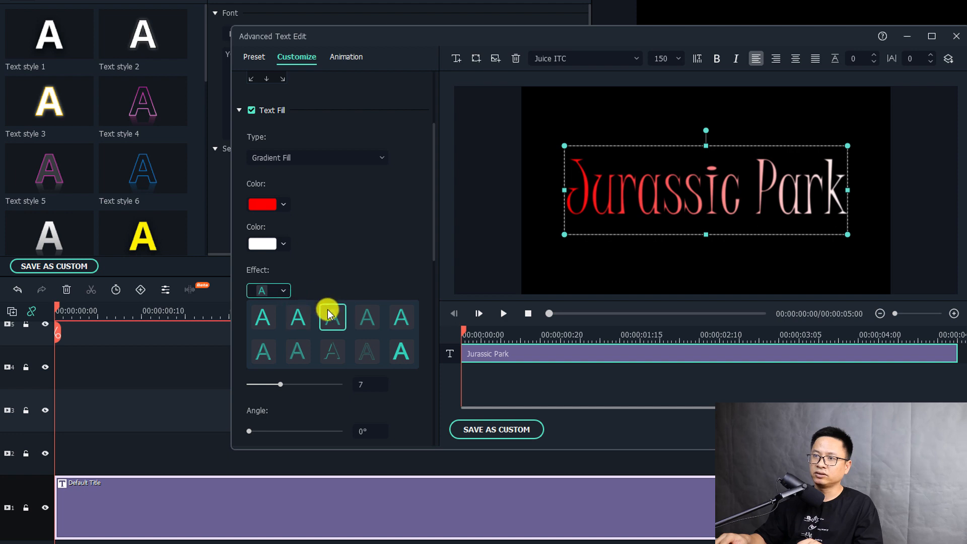
pyautogui.click(395, 315)
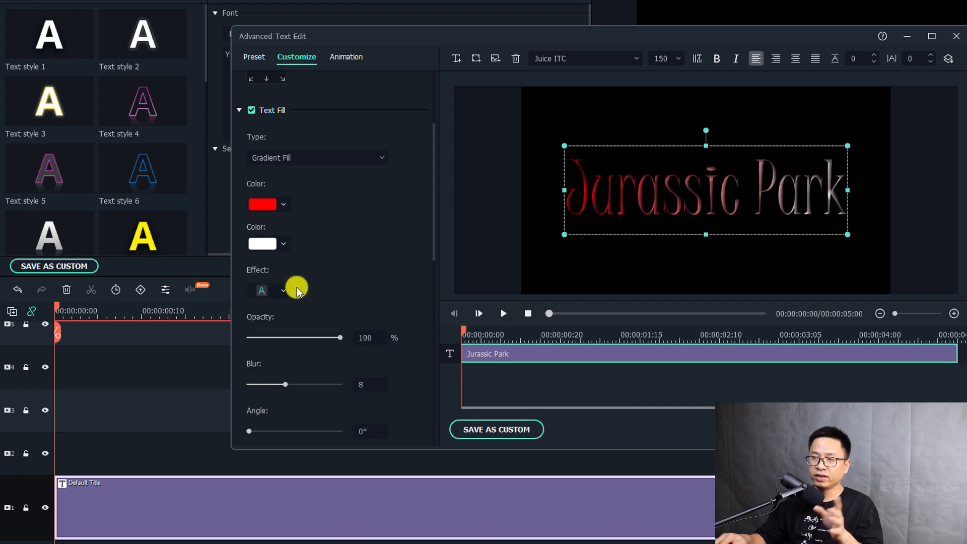
# Step: Apply the last fill effect in the lower row of presets to the title text
pyautogui.click(284, 291)
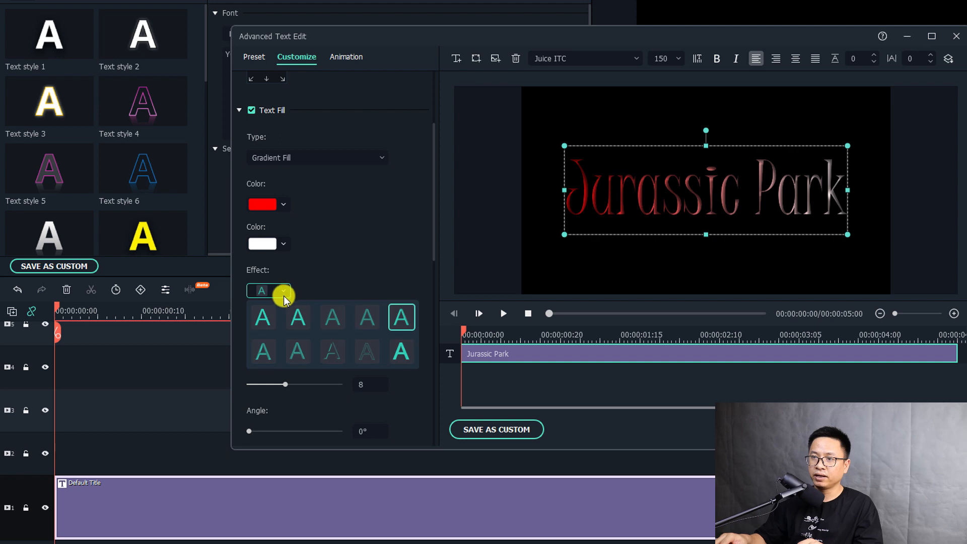
pyautogui.click(401, 352)
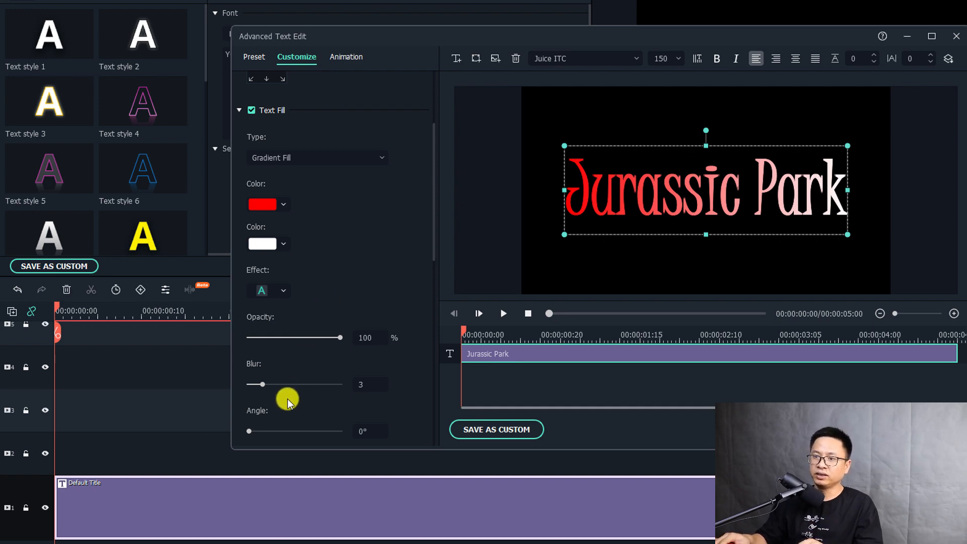
# Step: Set the angle of the title's gradient fill to 270°
pyautogui.scroll(-2, 288, 403)
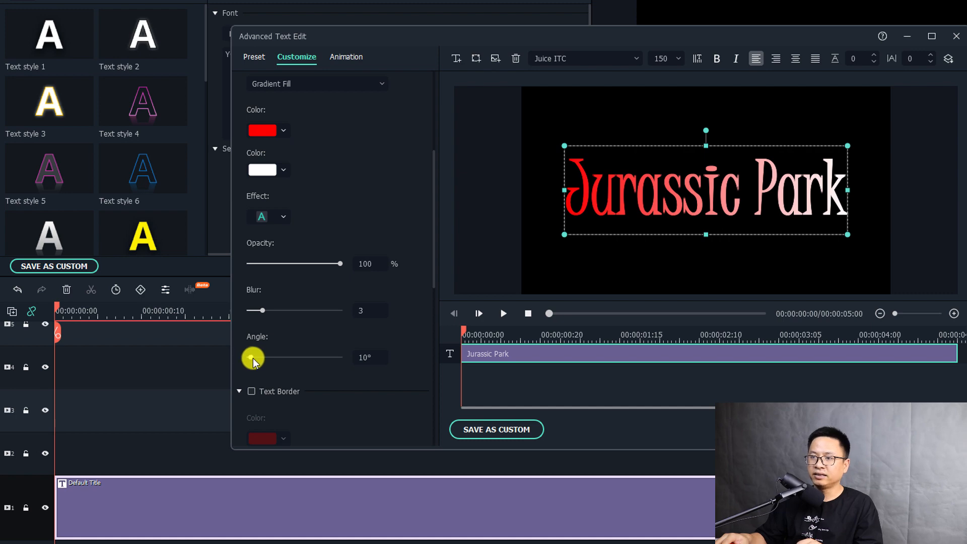
pyautogui.moveTo(253, 358); pyautogui.dragTo(319, 359)
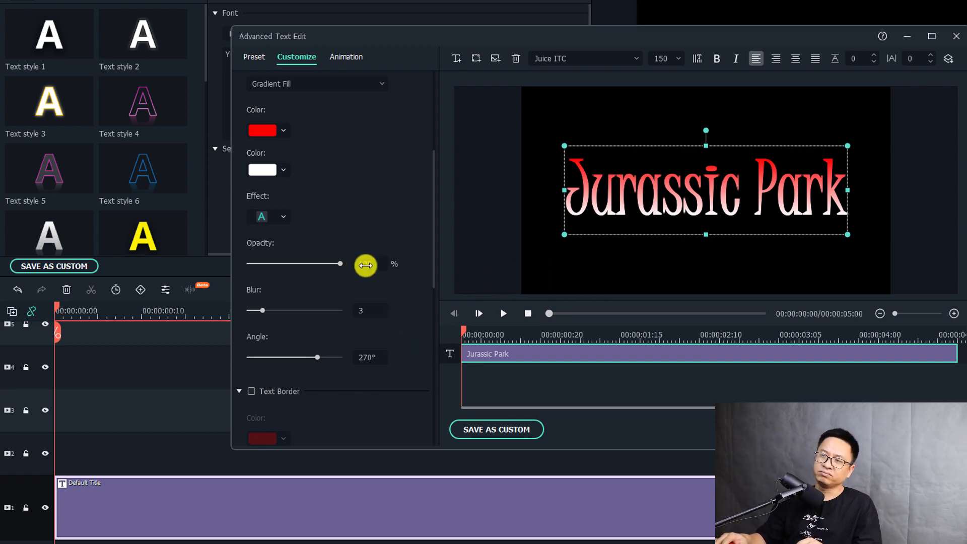
# Step: Try a text border on the title and switch it off again
pyautogui.moveTo(434, 262); pyautogui.dragTo(436, 317)
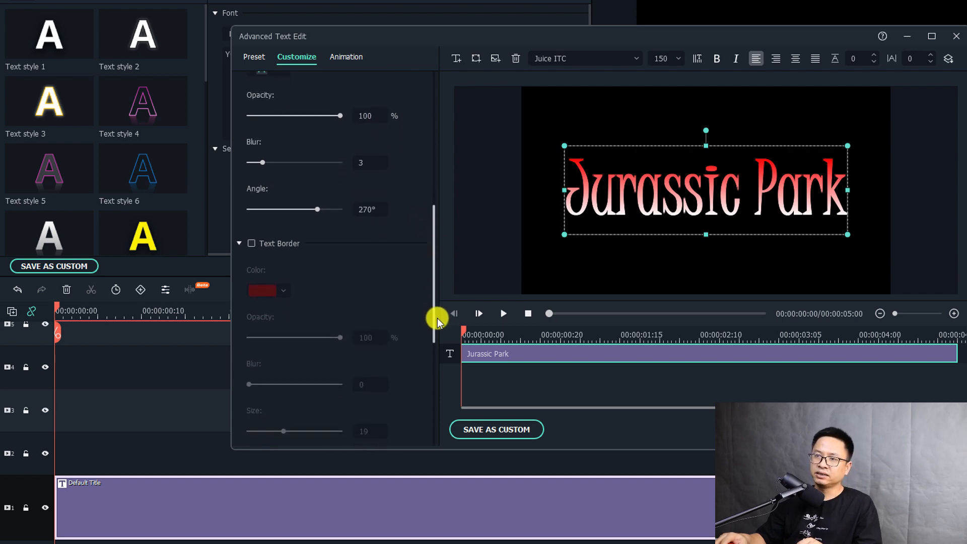
pyautogui.click(252, 240)
pyautogui.click(251, 240)
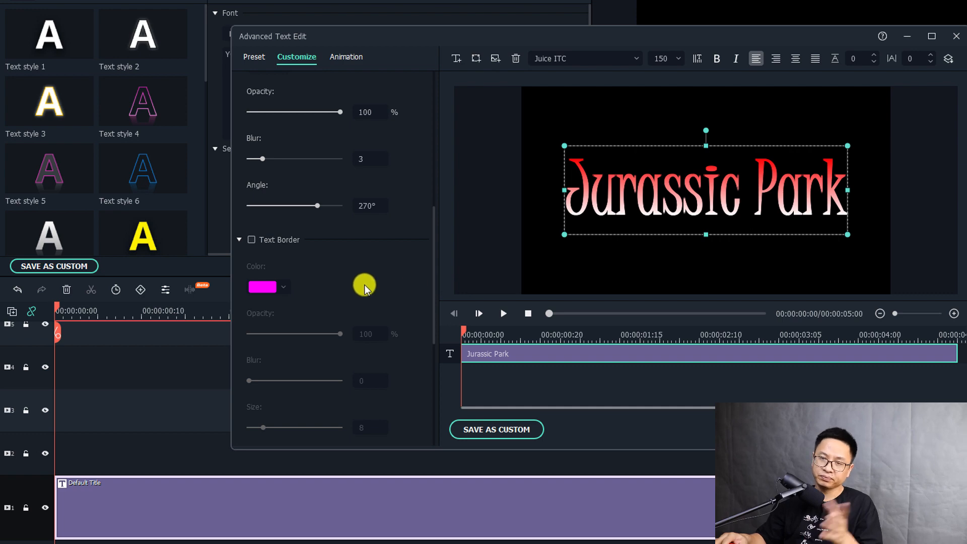
pyautogui.moveTo(434, 291); pyautogui.dragTo(443, 146)
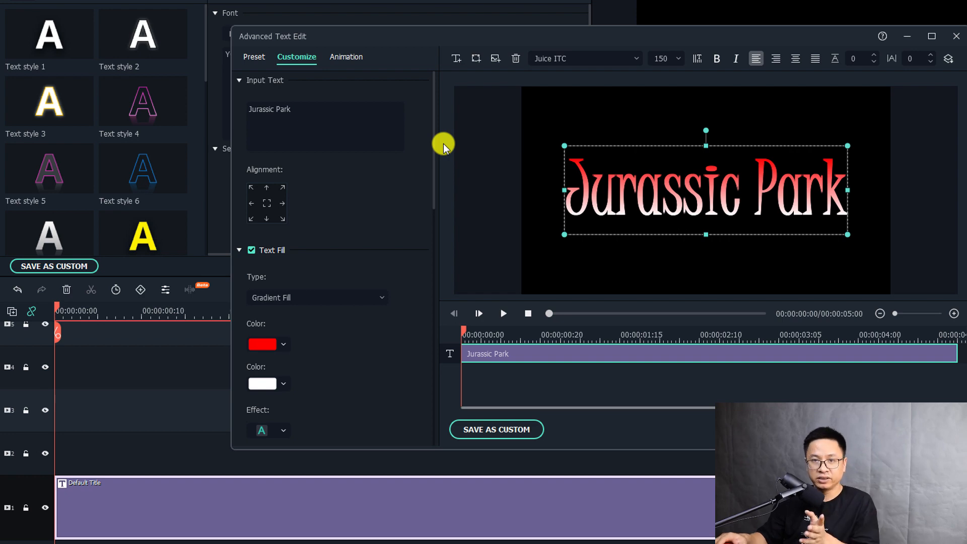
# Step: Apply the Zoom in animation to the title
pyautogui.click(346, 58)
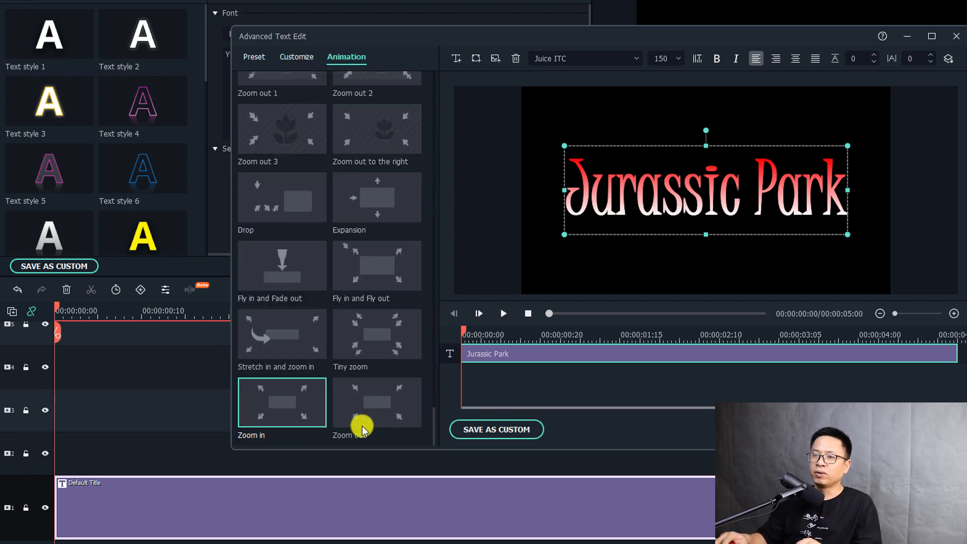
pyautogui.doubleClick(281, 410)
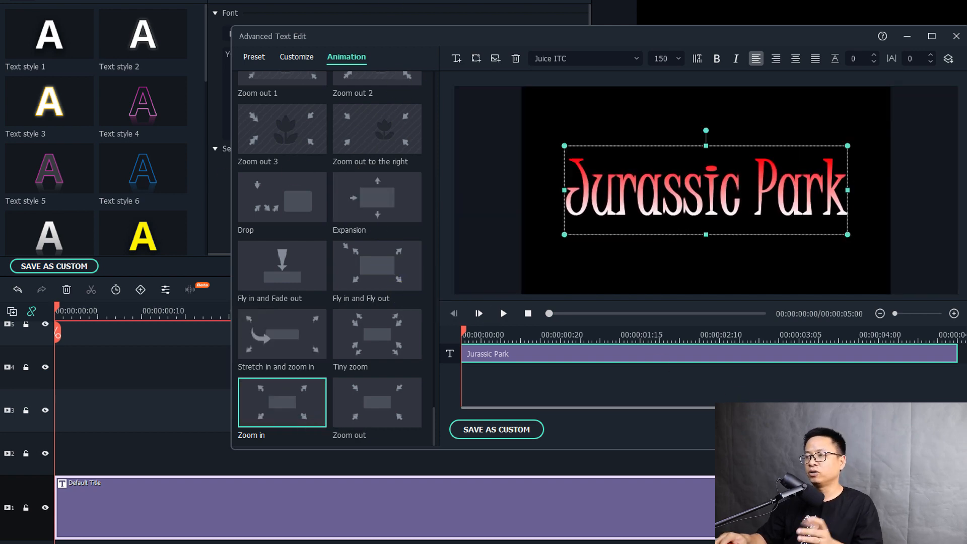
# Step: Save the title settings as a custom preset named "Jurassic Park title" and apply the edits to the timeline title
pyautogui.click(499, 429)
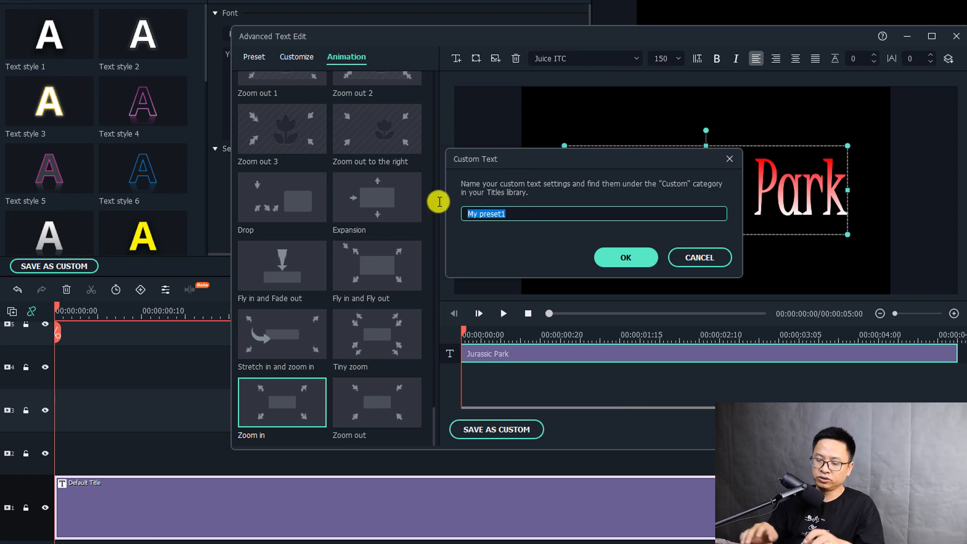
pyautogui.write('Jurassic Park title')
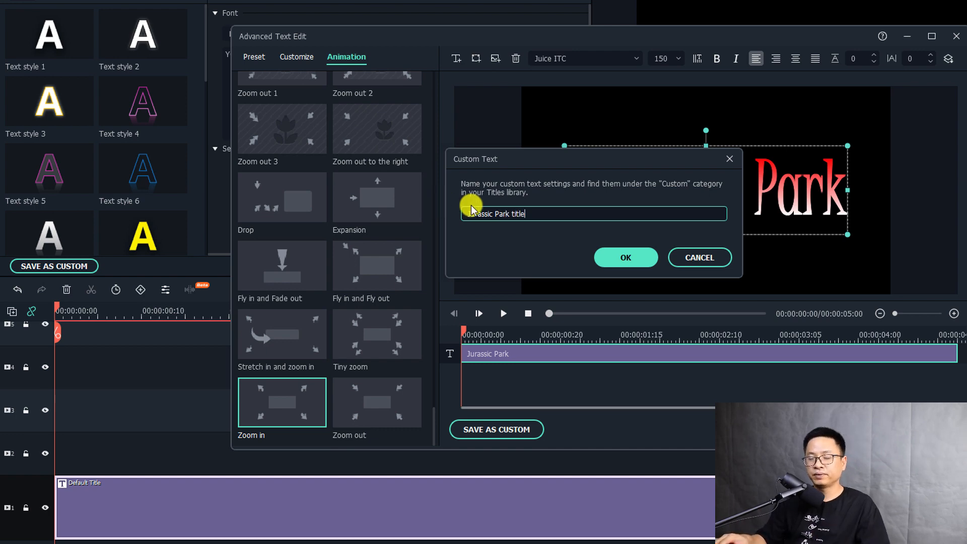
pyautogui.click(626, 257)
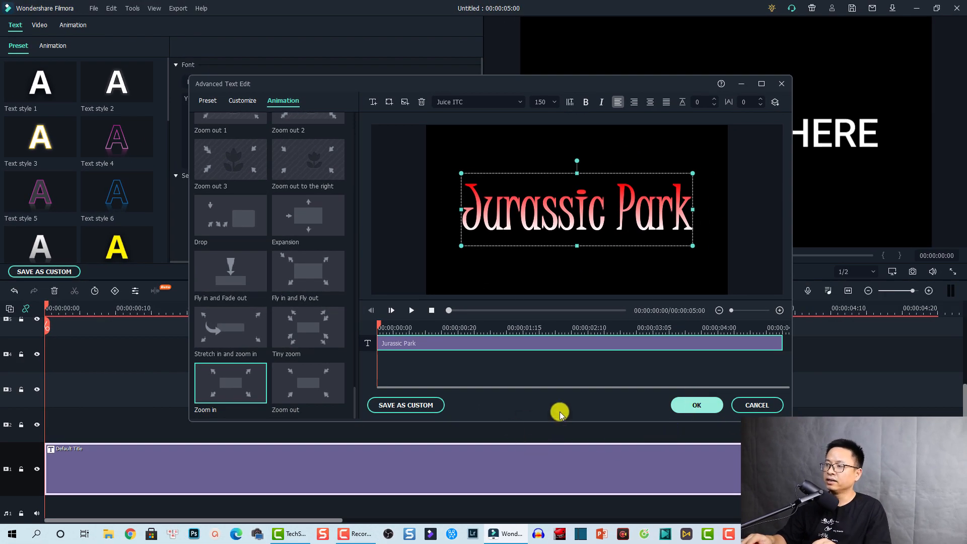
pyautogui.click(695, 407)
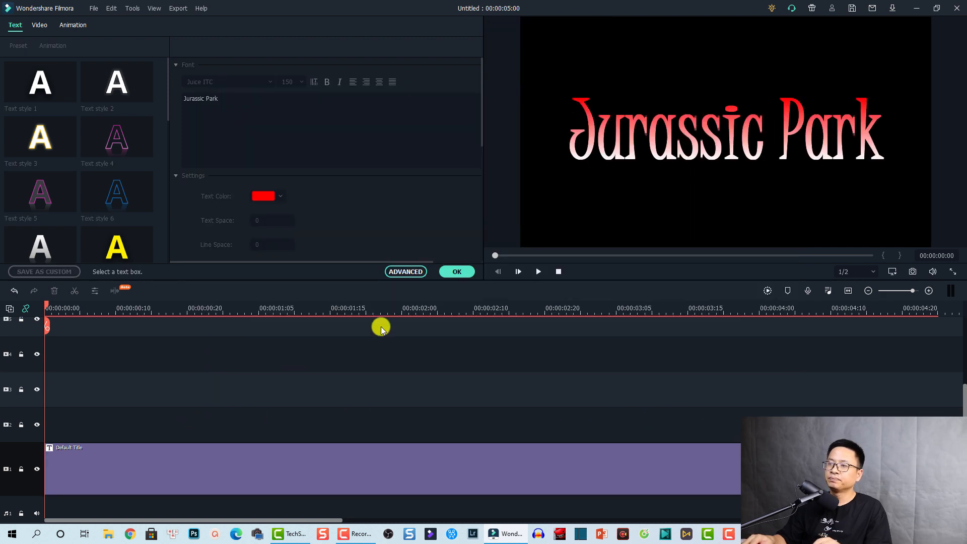
pyautogui.click(457, 271)
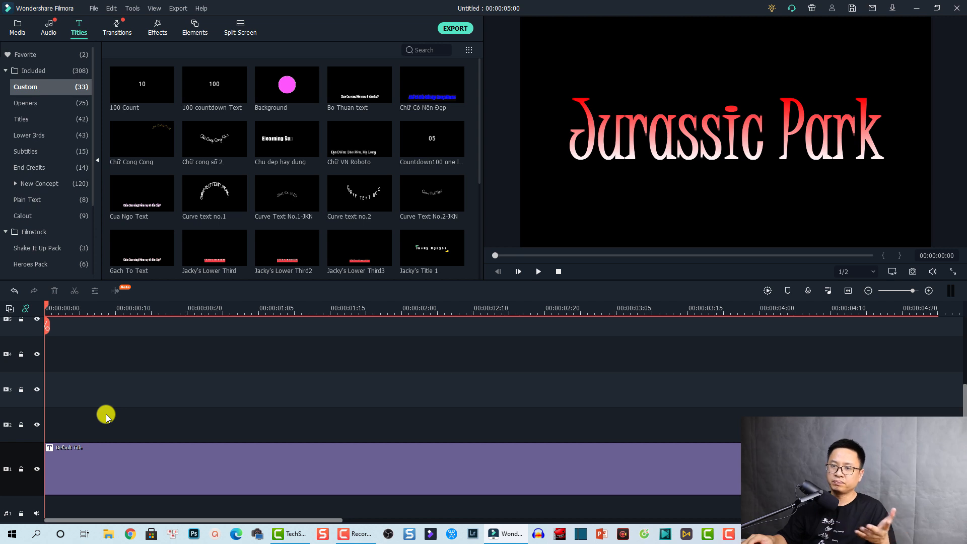
# Step: Play back the animated title and return the playhead to the start of the timeline
pyautogui.press('space')
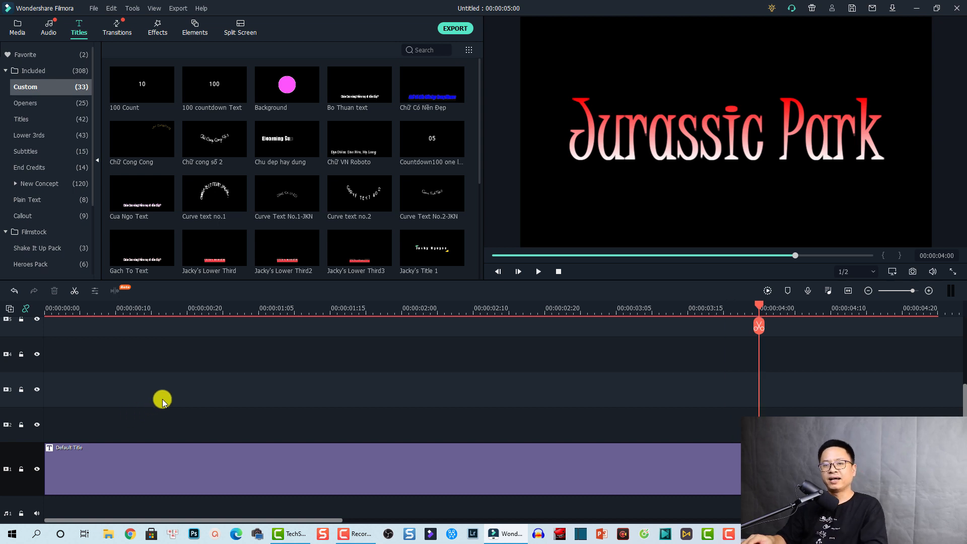
pyautogui.click(204, 456)
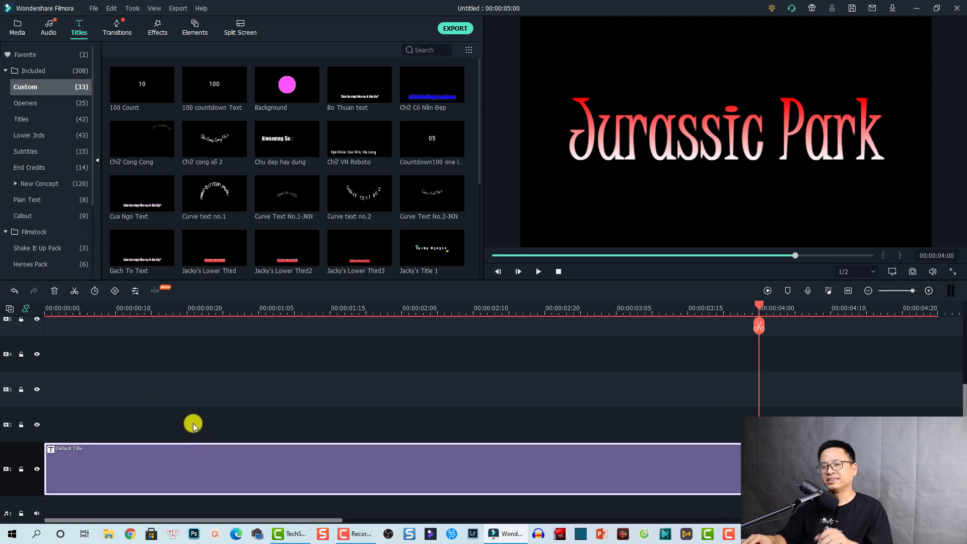
pyautogui.click(52, 314)
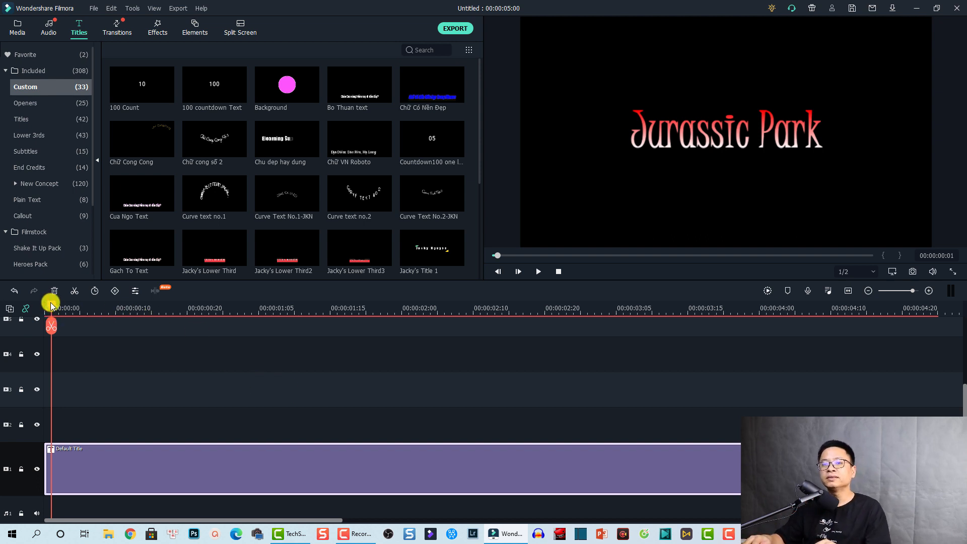
pyautogui.moveTo(51, 305); pyautogui.dragTo(37, 301)
pyautogui.click(117, 401)
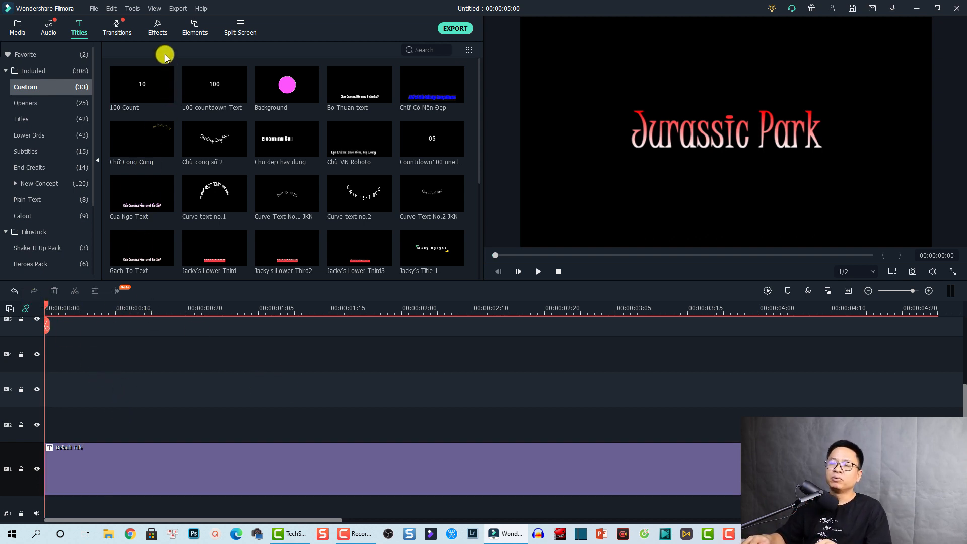
# Step: Add the Light Mud Splatter effect from the Damaged Film overlays to video track 2, starting at the beginning of the title
pyautogui.click(157, 31)
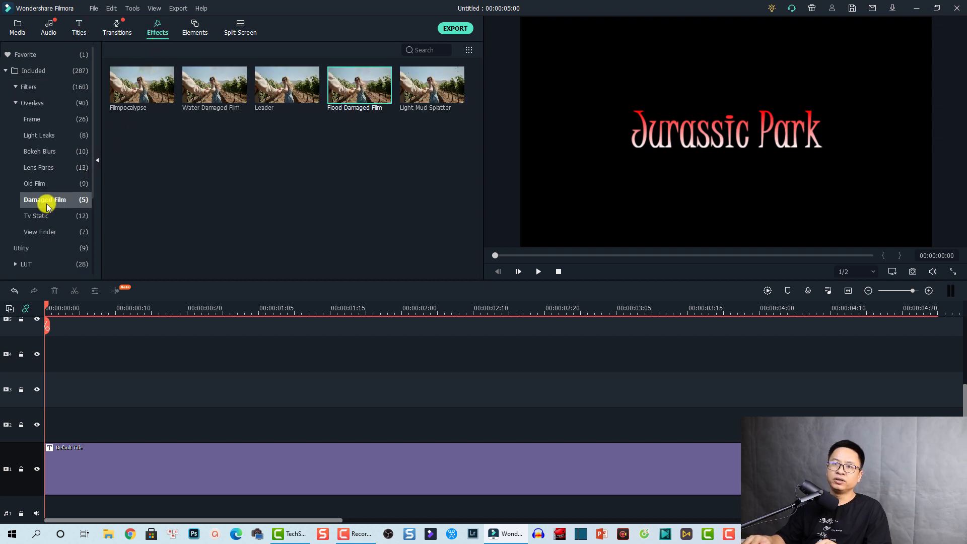
pyautogui.click(31, 74)
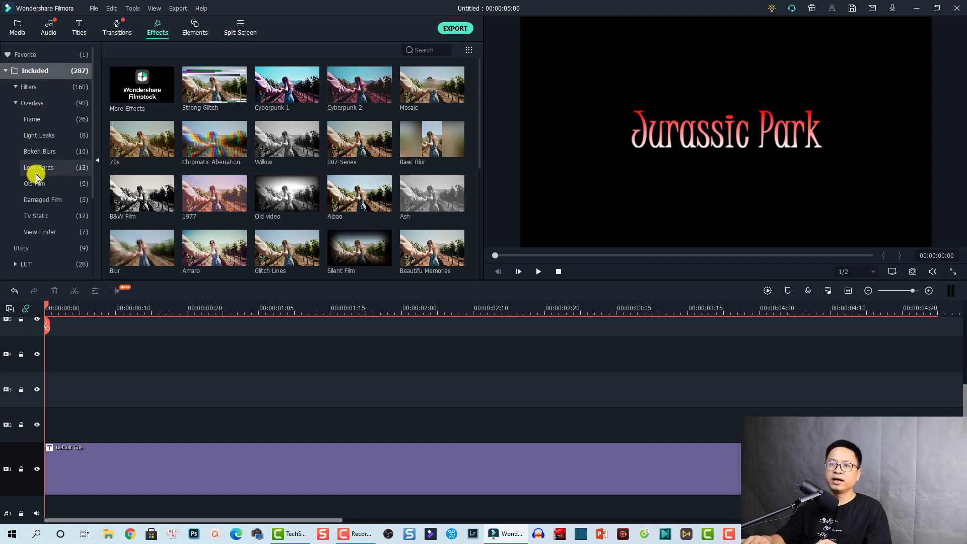
pyautogui.scroll(-1, 34, 187)
pyautogui.click(40, 153)
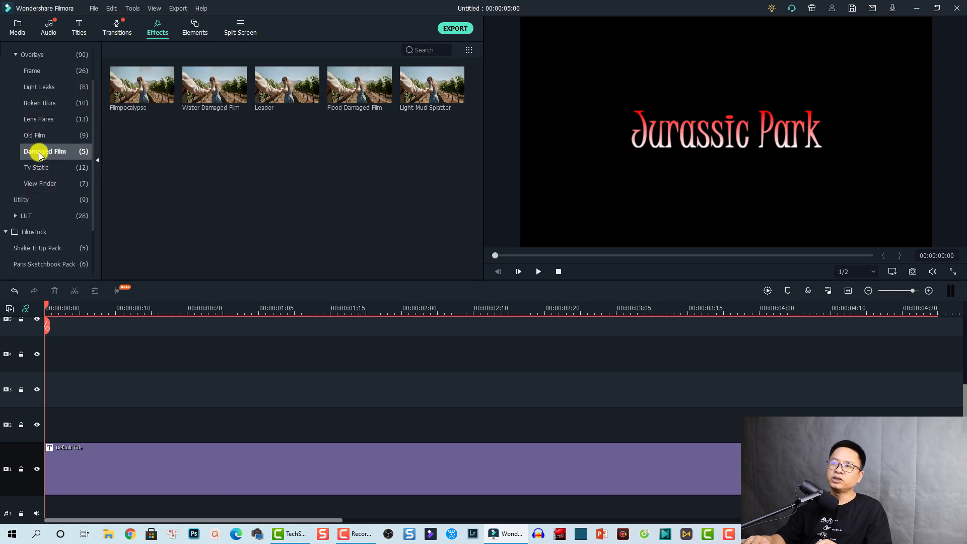
pyautogui.click(38, 136)
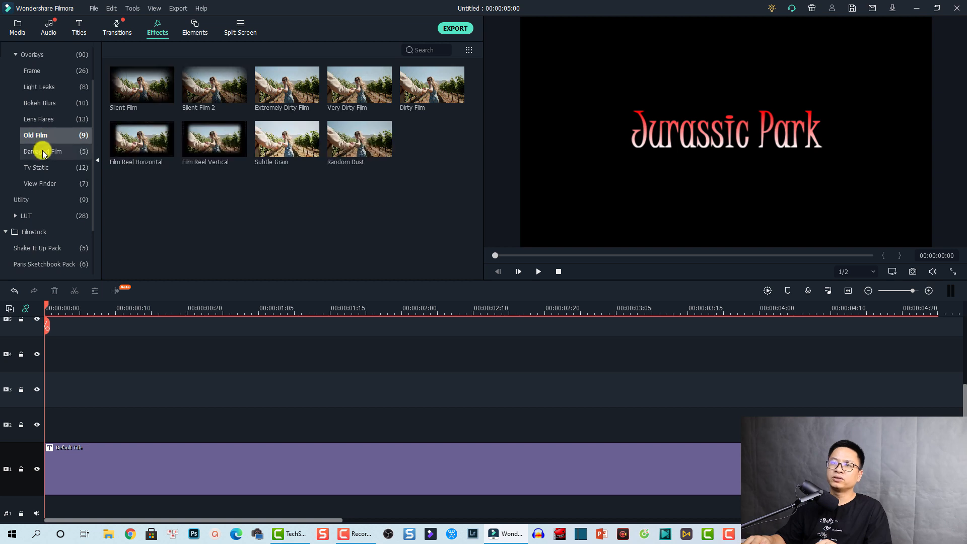
pyautogui.click(44, 153)
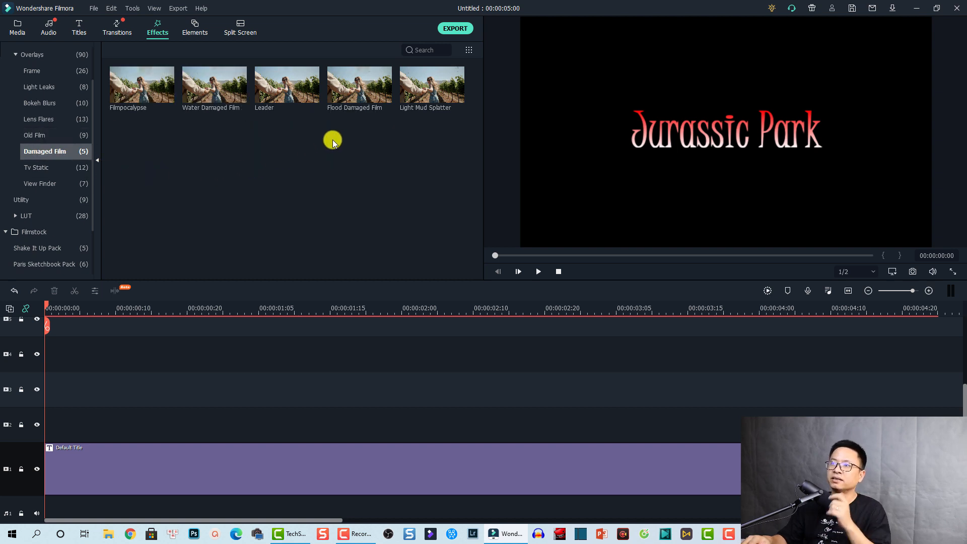
pyautogui.moveTo(410, 96); pyautogui.dragTo(45, 423)
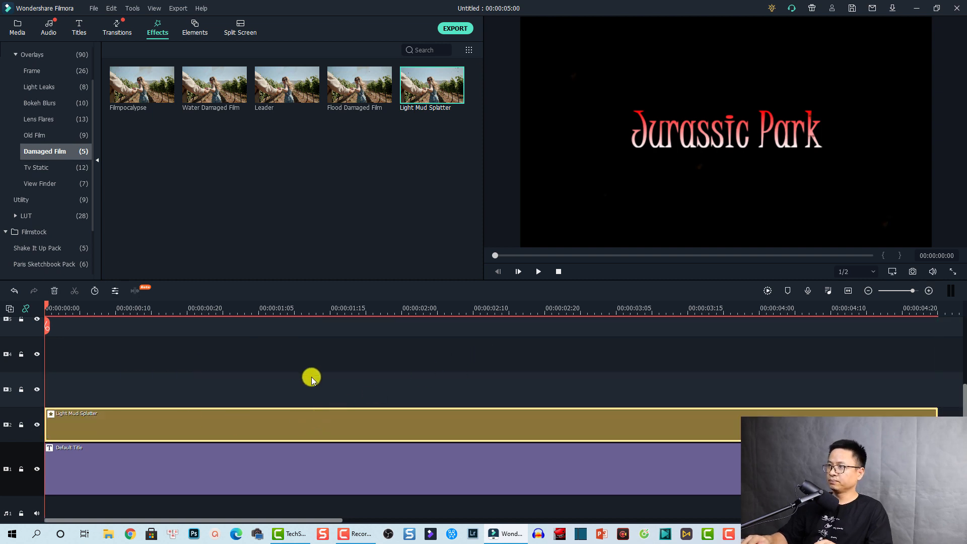
# Step: Preview the title with the Light Mud Splatter overlay and move the playhead back near the start
pyautogui.press('space')
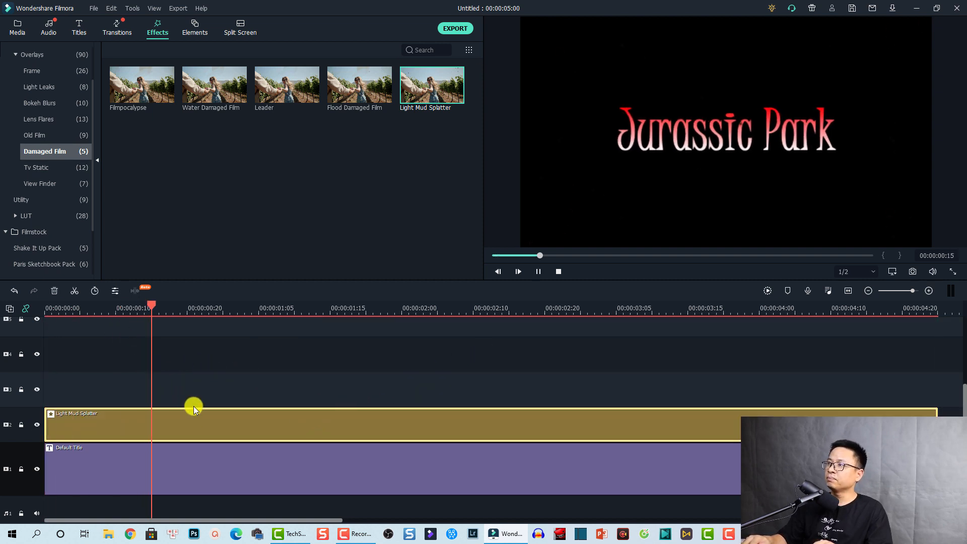
pyautogui.press('space')
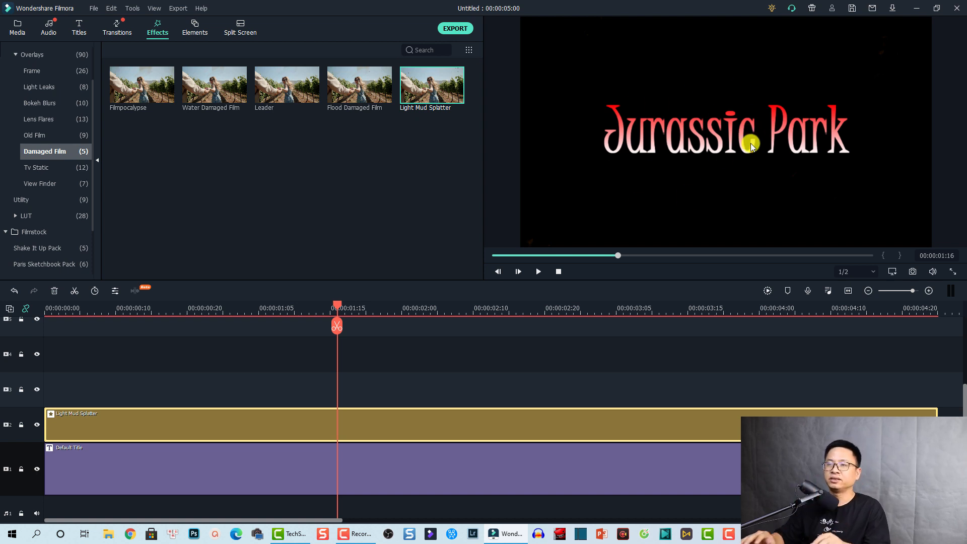
pyautogui.click(52, 310)
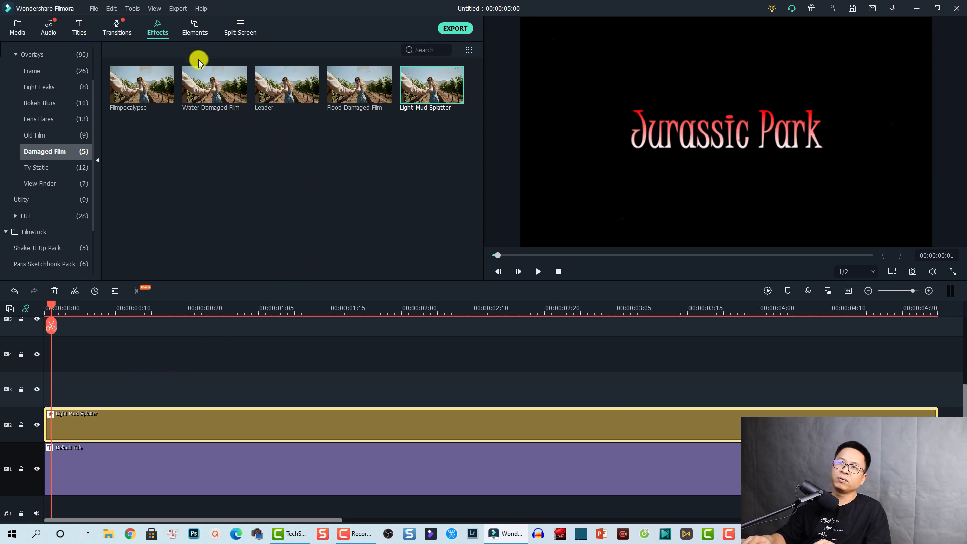
# Step: Search all included effects for "pi" and add Pixelated Edges to video track 3 at the timeline start
pyautogui.scroll(2, 86, 131)
pyautogui.click(34, 84)
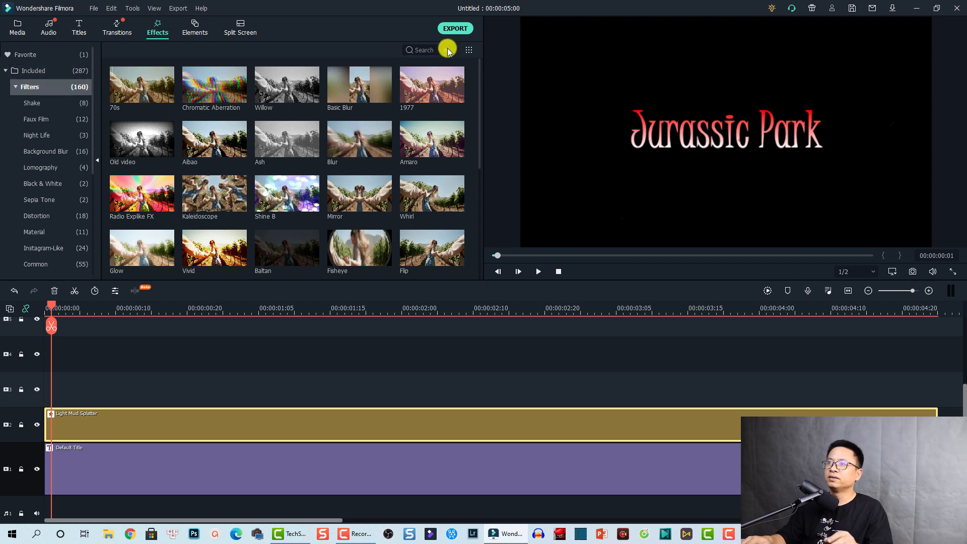
pyautogui.click(39, 72)
pyautogui.click(423, 52)
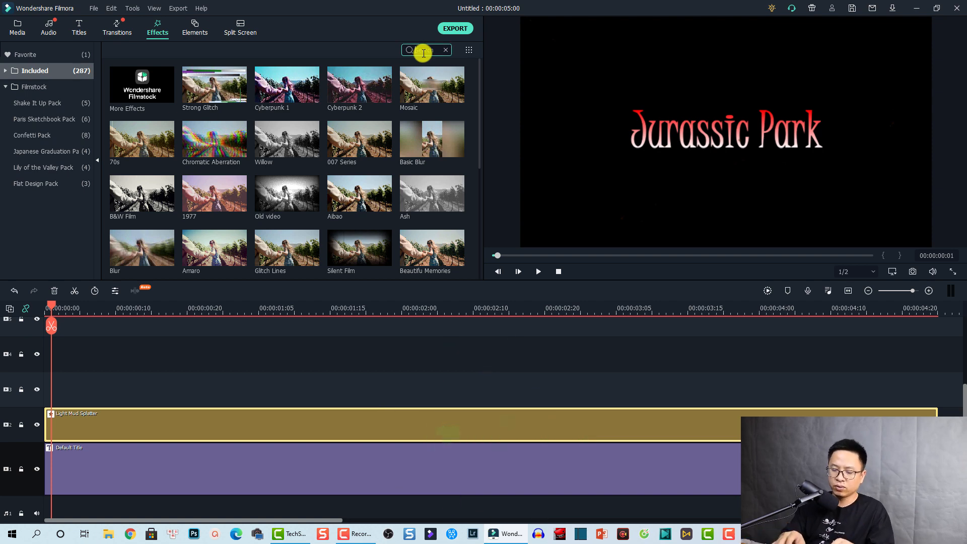
pyautogui.write('pi')
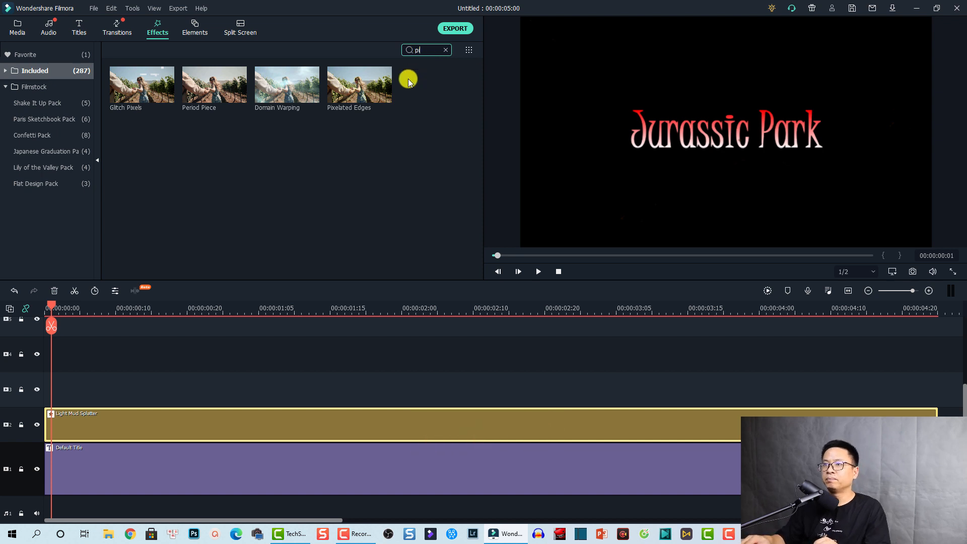
pyautogui.moveTo(354, 97); pyautogui.dragTo(32, 395)
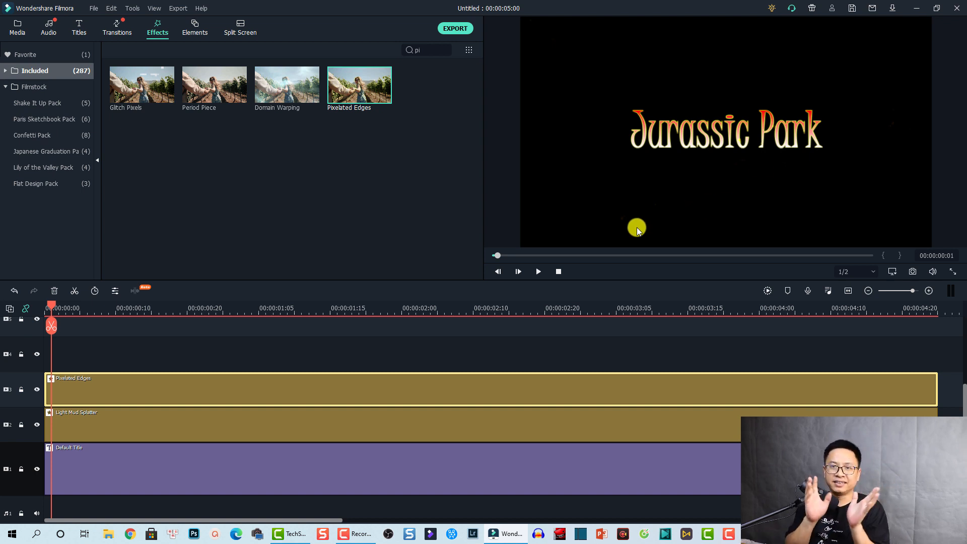
# Step: Preview the title with the Pixelated Edges effect and return the playhead to the timeline start
pyautogui.click(182, 348)
pyautogui.press('space')
pyautogui.press('space')
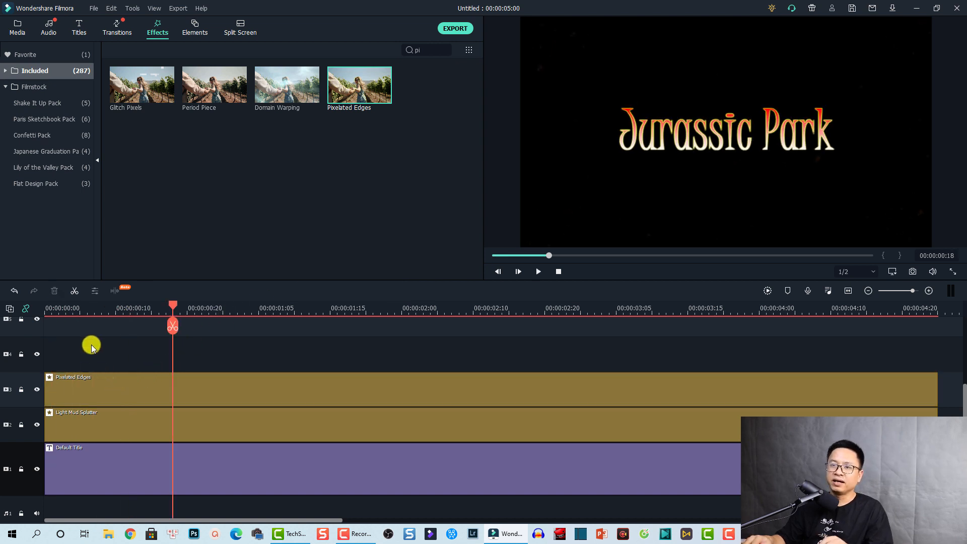
pyautogui.click(59, 312)
pyautogui.moveTo(60, 313); pyautogui.dragTo(34, 305)
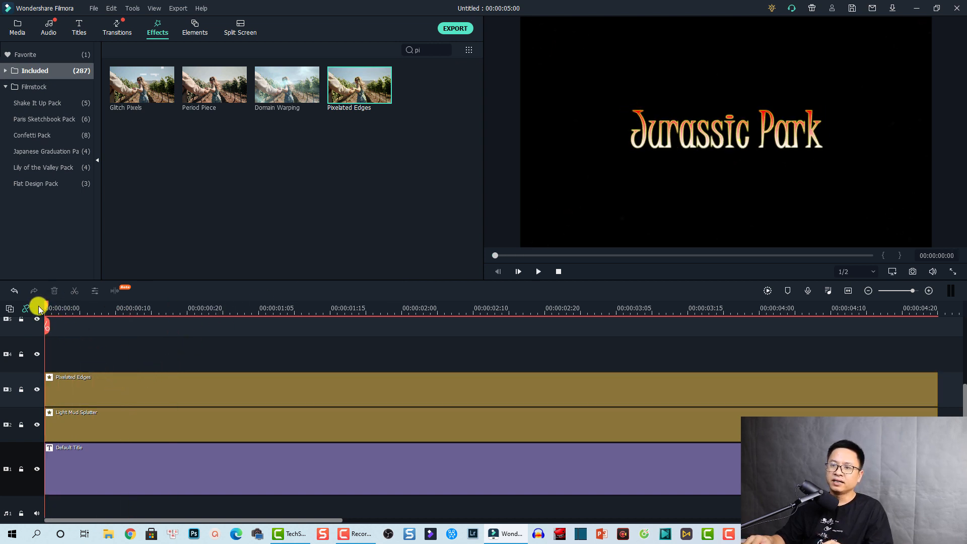
# Step: Search the effects for "glow", add the Glow effect to video track 4 at the timeline start and preview it
pyautogui.click(421, 48)
pyautogui.press('BackSpace')
pyautogui.press('BackSpace')
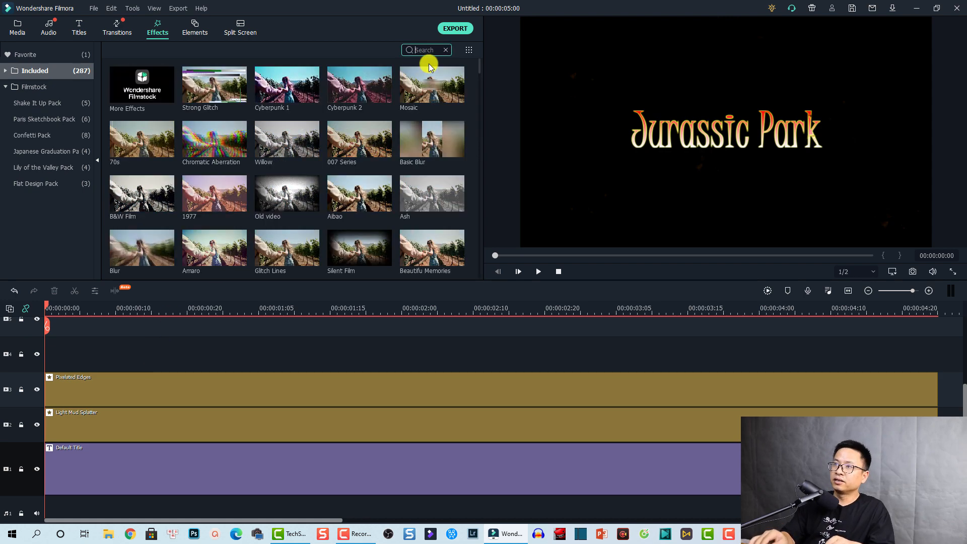
pyautogui.write('glow')
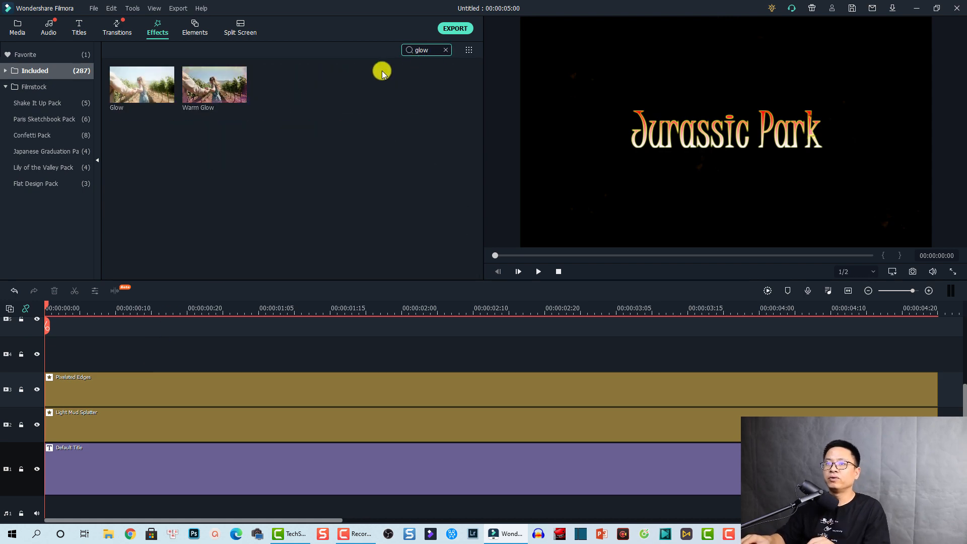
pyautogui.moveTo(137, 99); pyautogui.dragTo(56, 340)
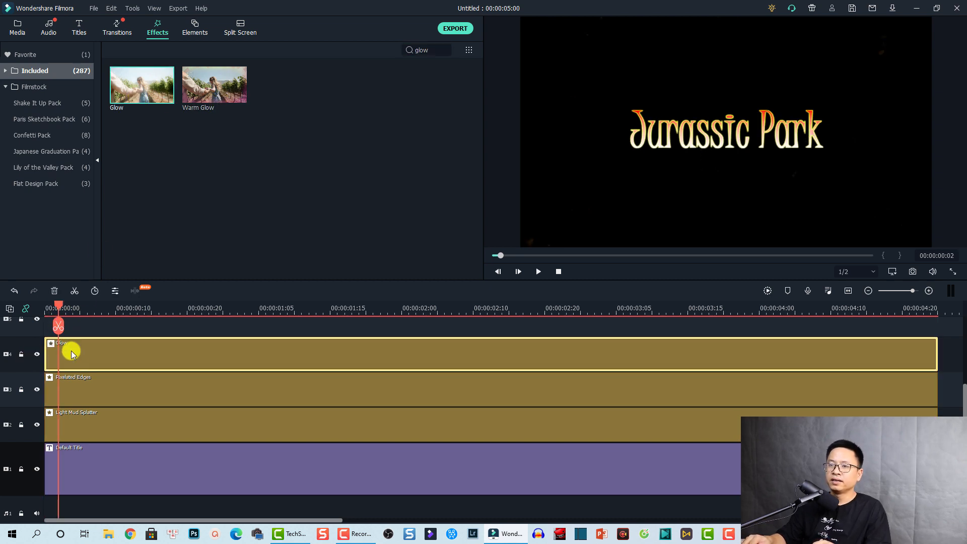
pyautogui.press('space')
pyautogui.click(47, 308)
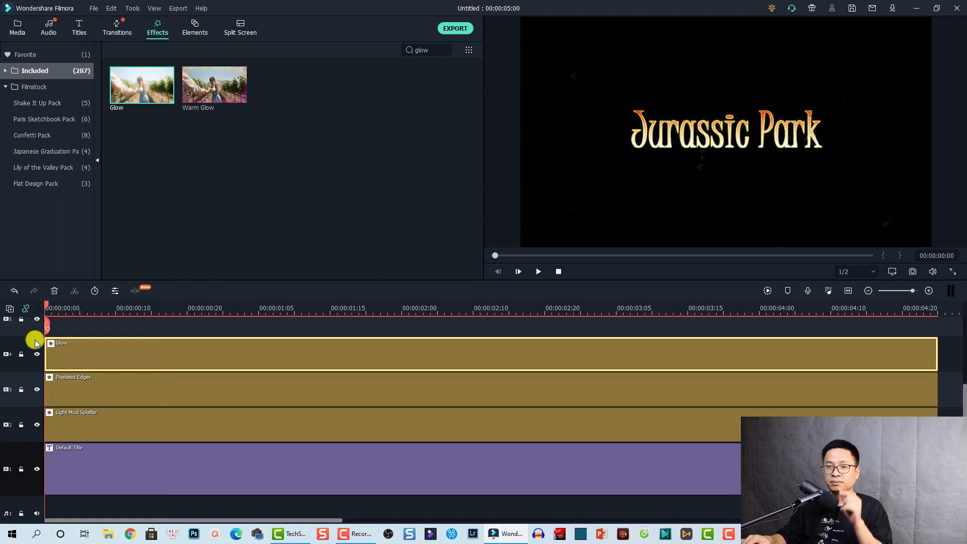
# Step: Browse the included elements and add Yellow Energy to video track 5 at the timeline start
pyautogui.click(189, 33)
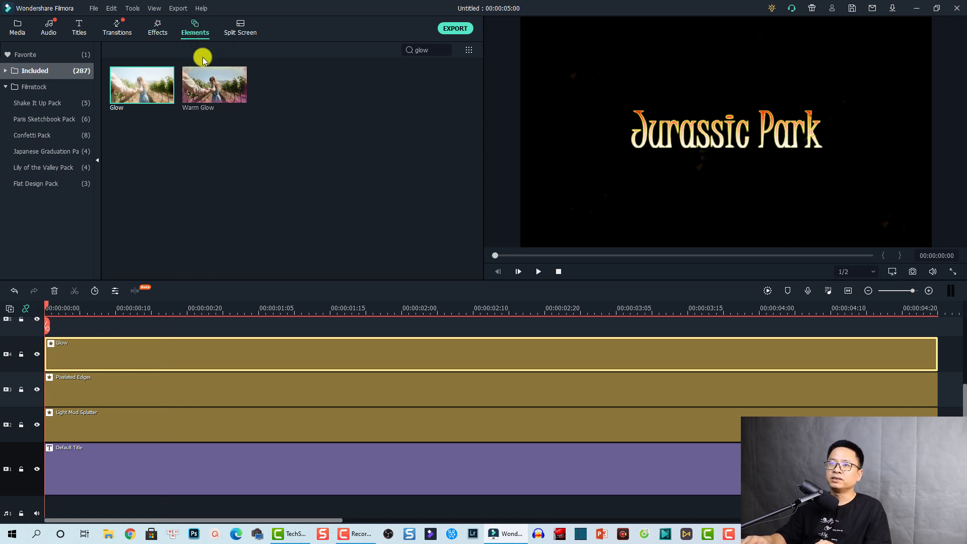
pyautogui.click(27, 75)
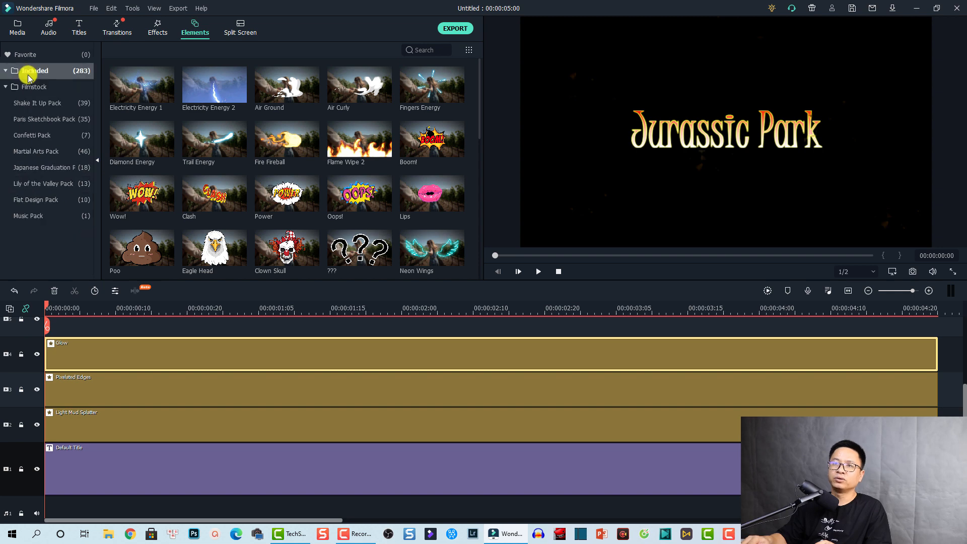
pyautogui.scroll(-4, 347, 174)
pyautogui.scroll(3, 346, 174)
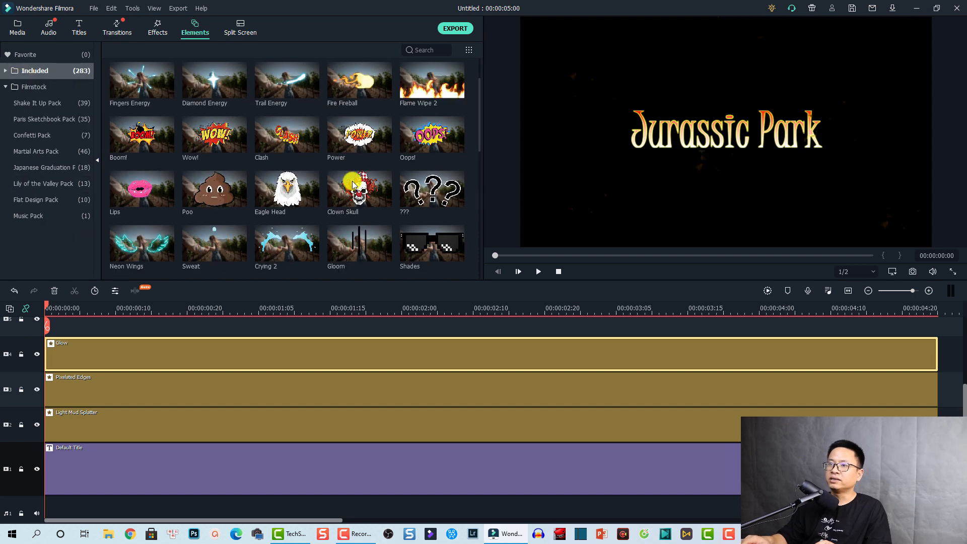
pyautogui.scroll(1, 352, 185)
pyautogui.scroll(-4, 353, 185)
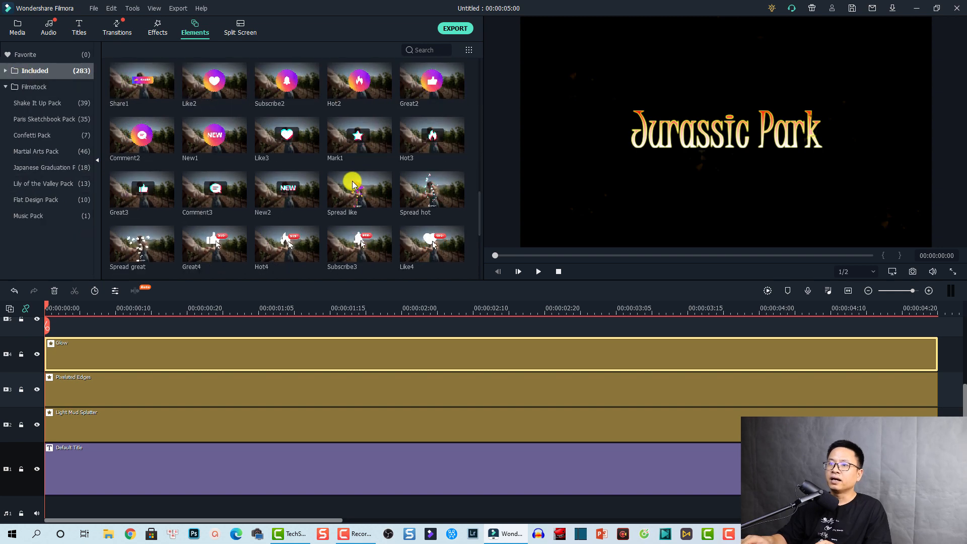
pyautogui.scroll(4, 352, 186)
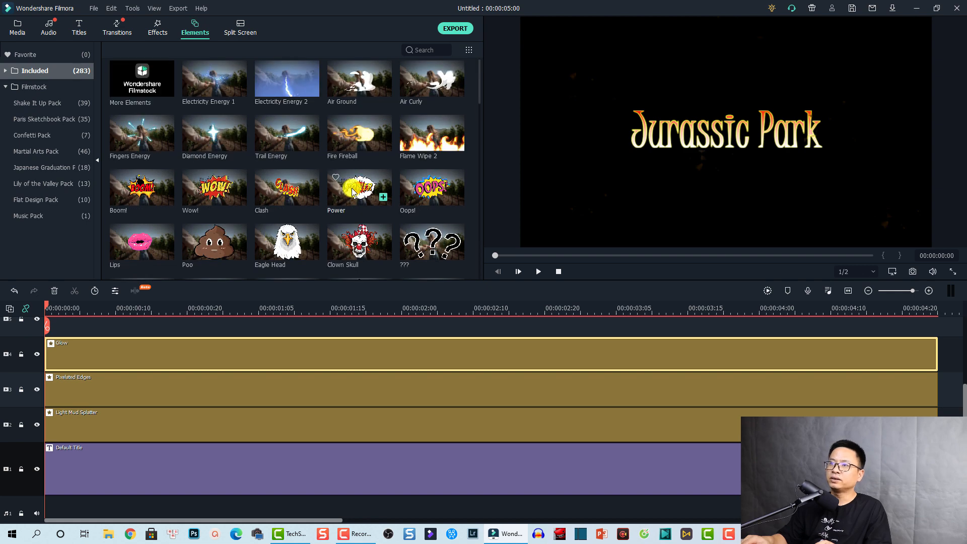
pyautogui.scroll(-3, 352, 191)
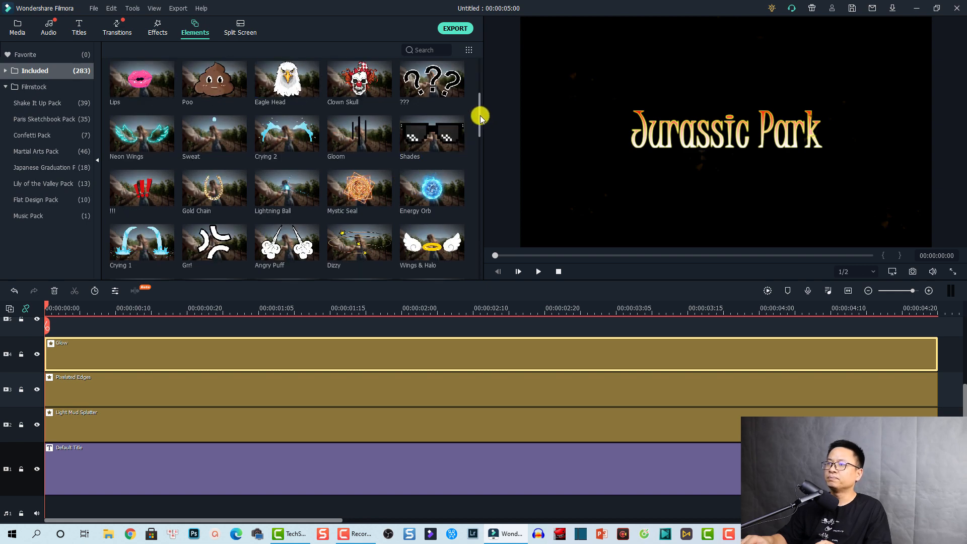
pyautogui.moveTo(480, 117); pyautogui.dragTo(478, 150)
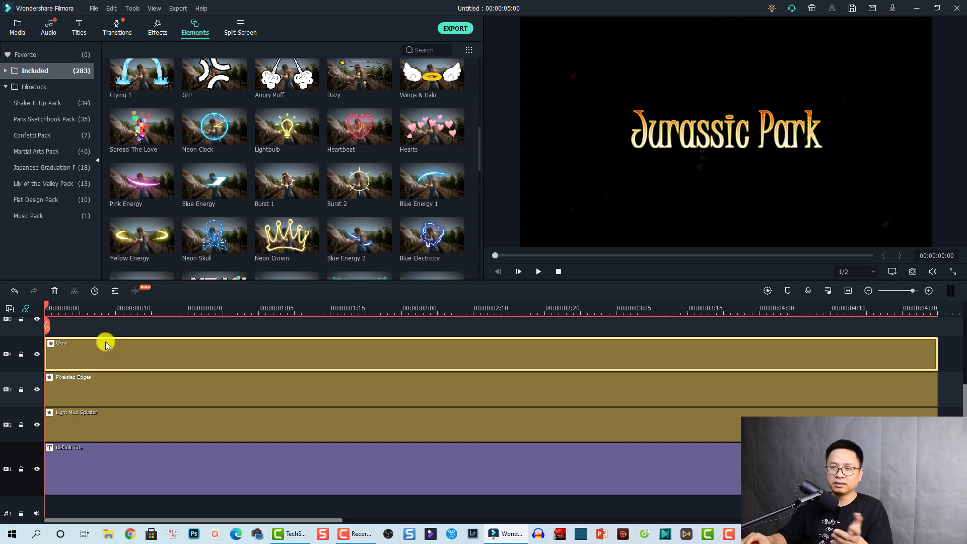
pyautogui.scroll(-3, 145, 269)
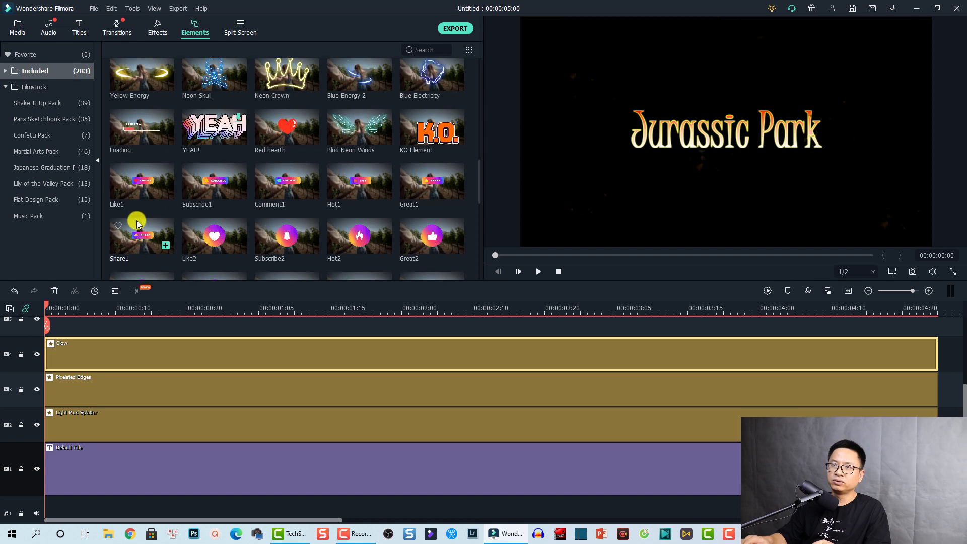
pyautogui.moveTo(139, 83); pyautogui.dragTo(105, 328)
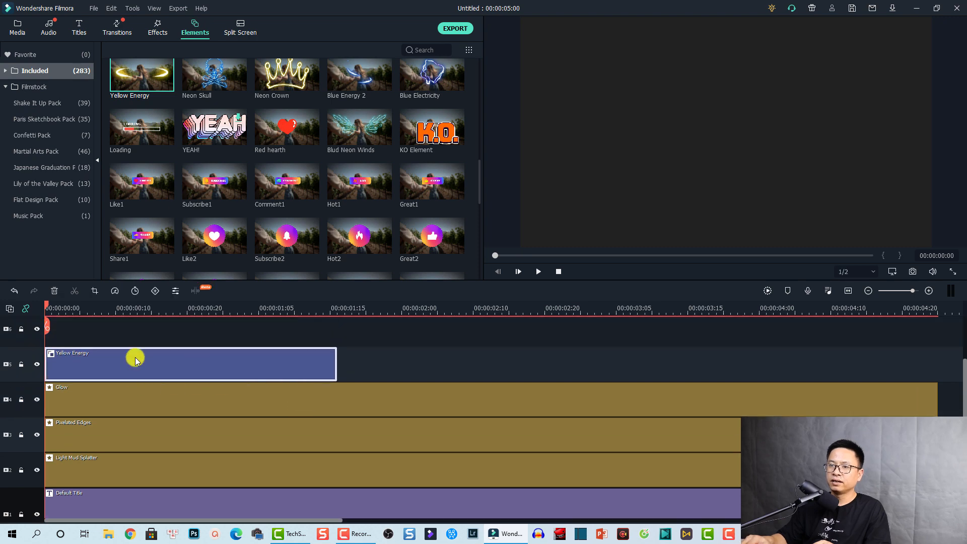
# Step: Check the title's playback from 00:00:03:00 and move the Yellow Energy clip along track 5 so it ends together with the Glow clip
pyautogui.moveTo(135, 358); pyautogui.dragTo(291, 358)
pyautogui.click(201, 309)
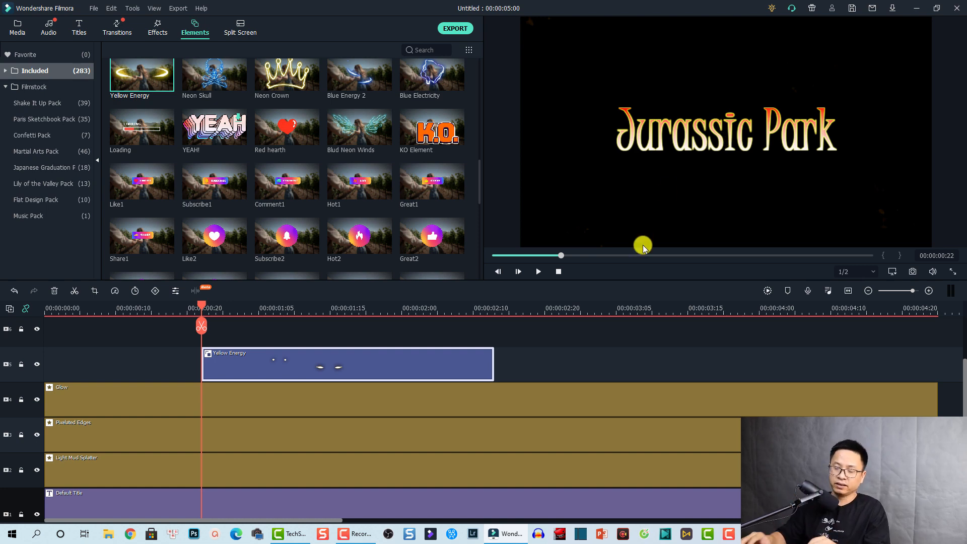
pyautogui.click(582, 325)
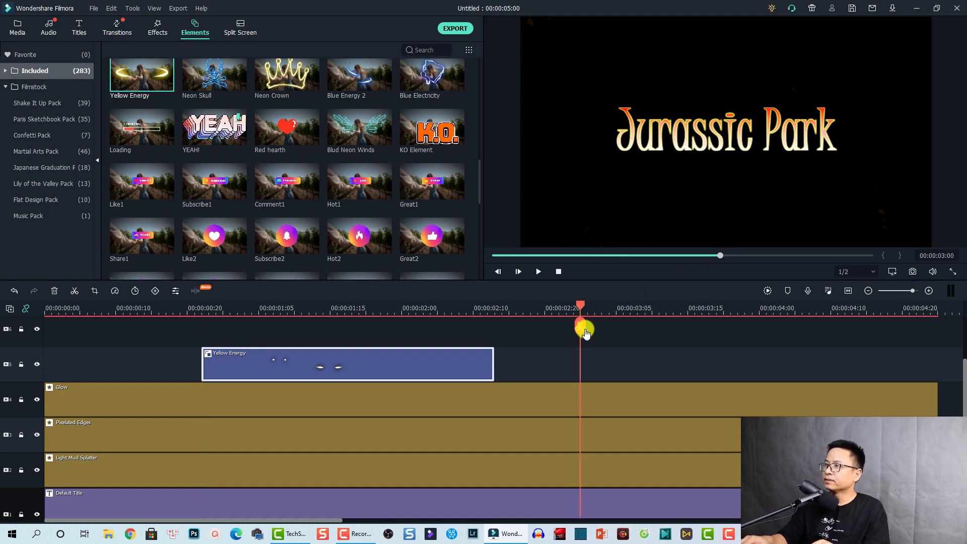
pyautogui.press('space')
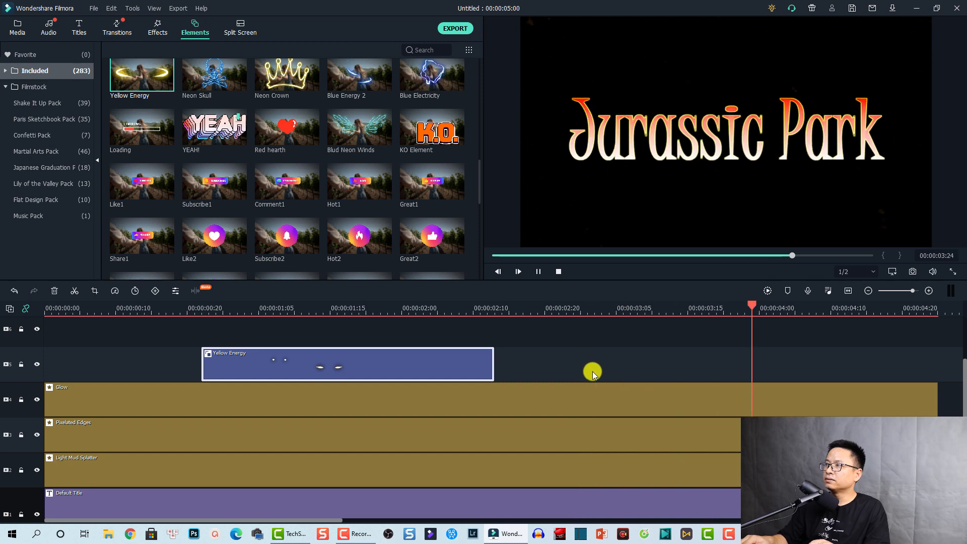
pyautogui.press('space')
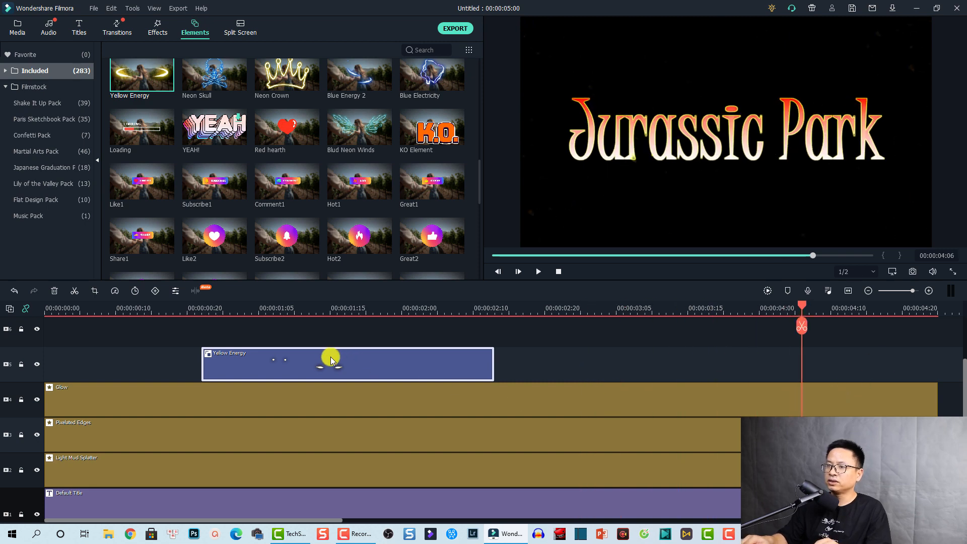
pyautogui.moveTo(331, 359); pyautogui.dragTo(775, 361)
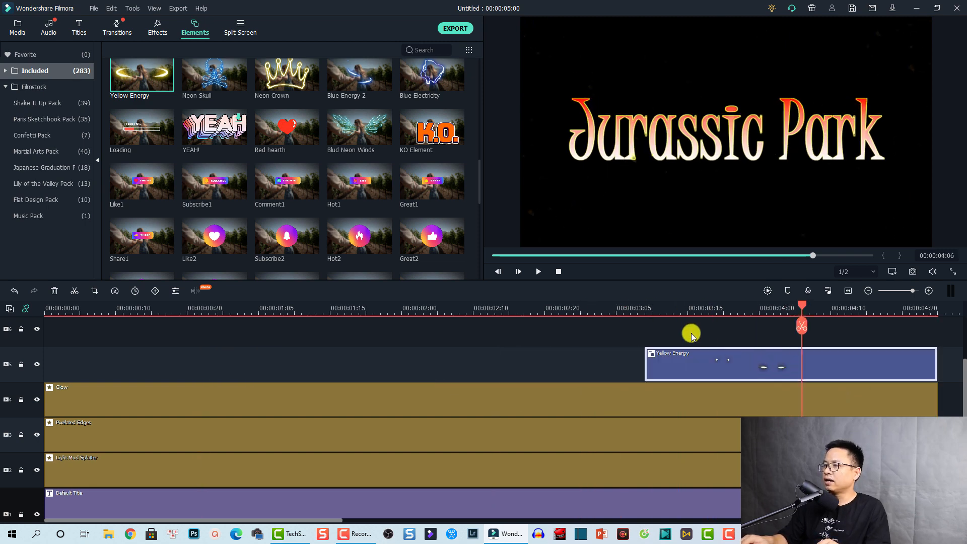
# Step: Return the playhead to the timeline start and preview the title with the Yellow Energy element
pyautogui.click(630, 309)
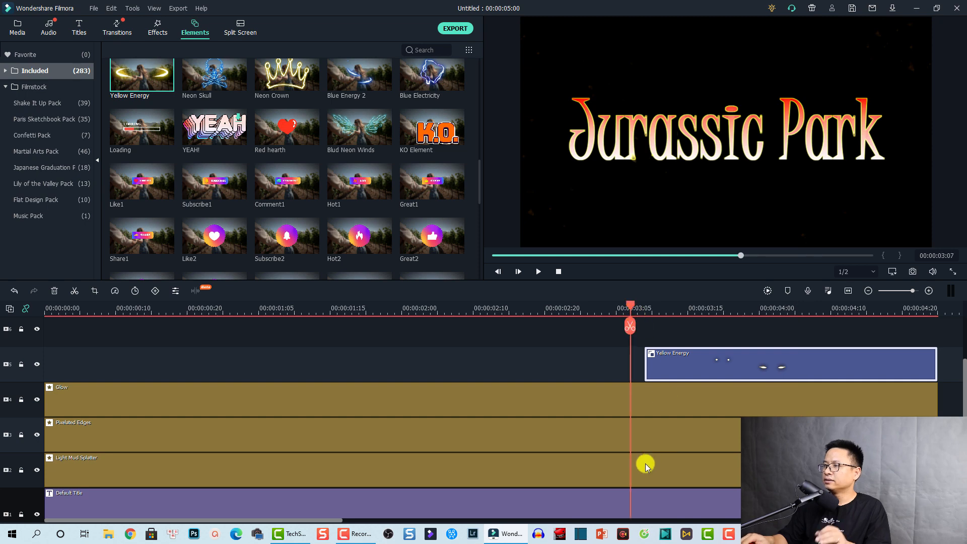
pyautogui.click(52, 310)
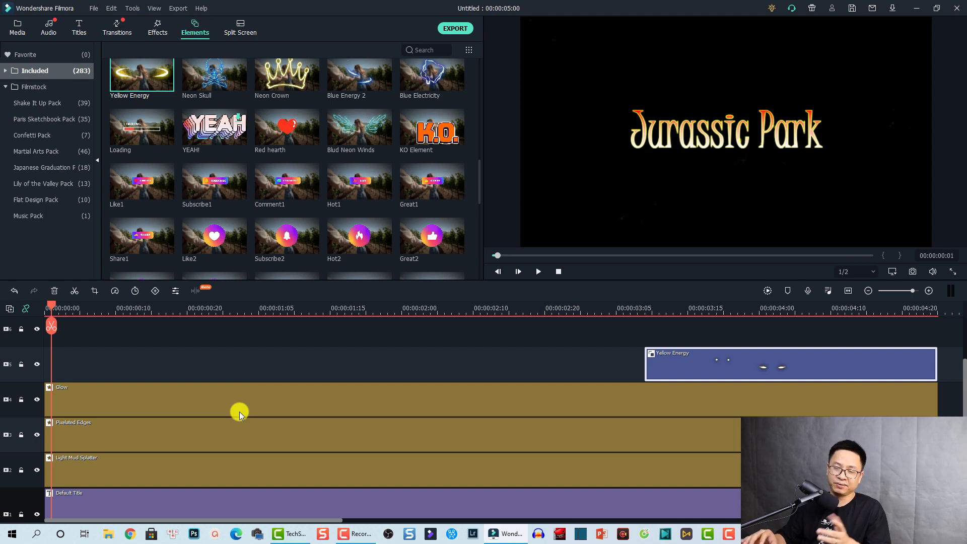
pyautogui.click(46, 309)
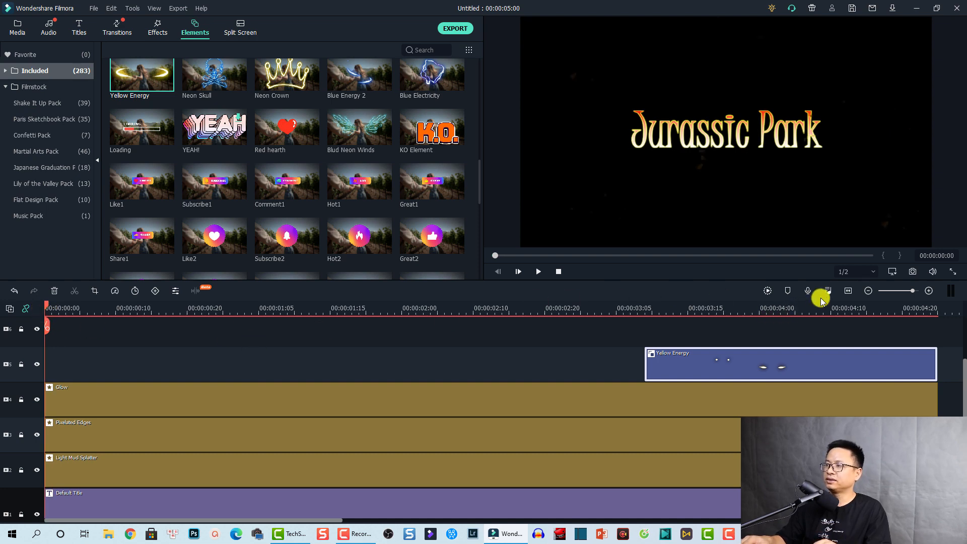
pyautogui.press('space')
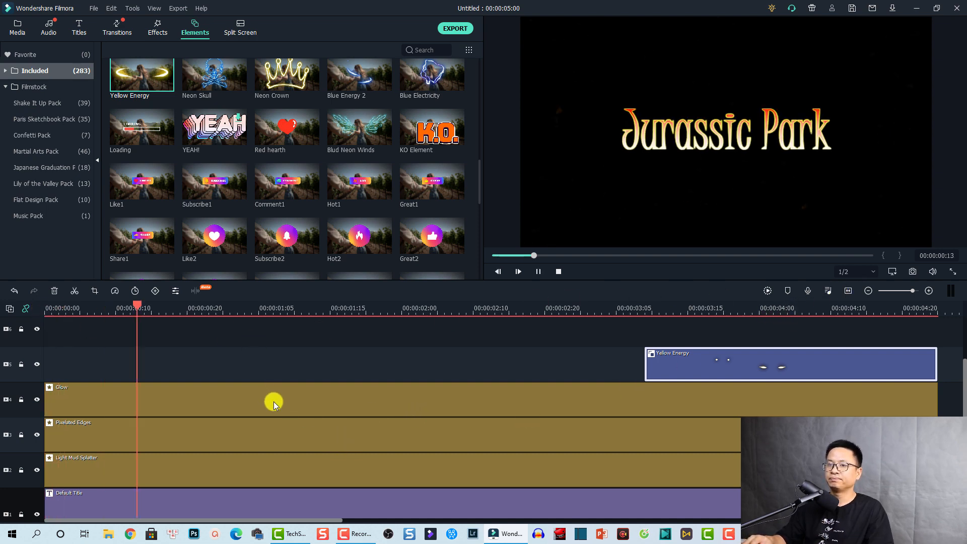